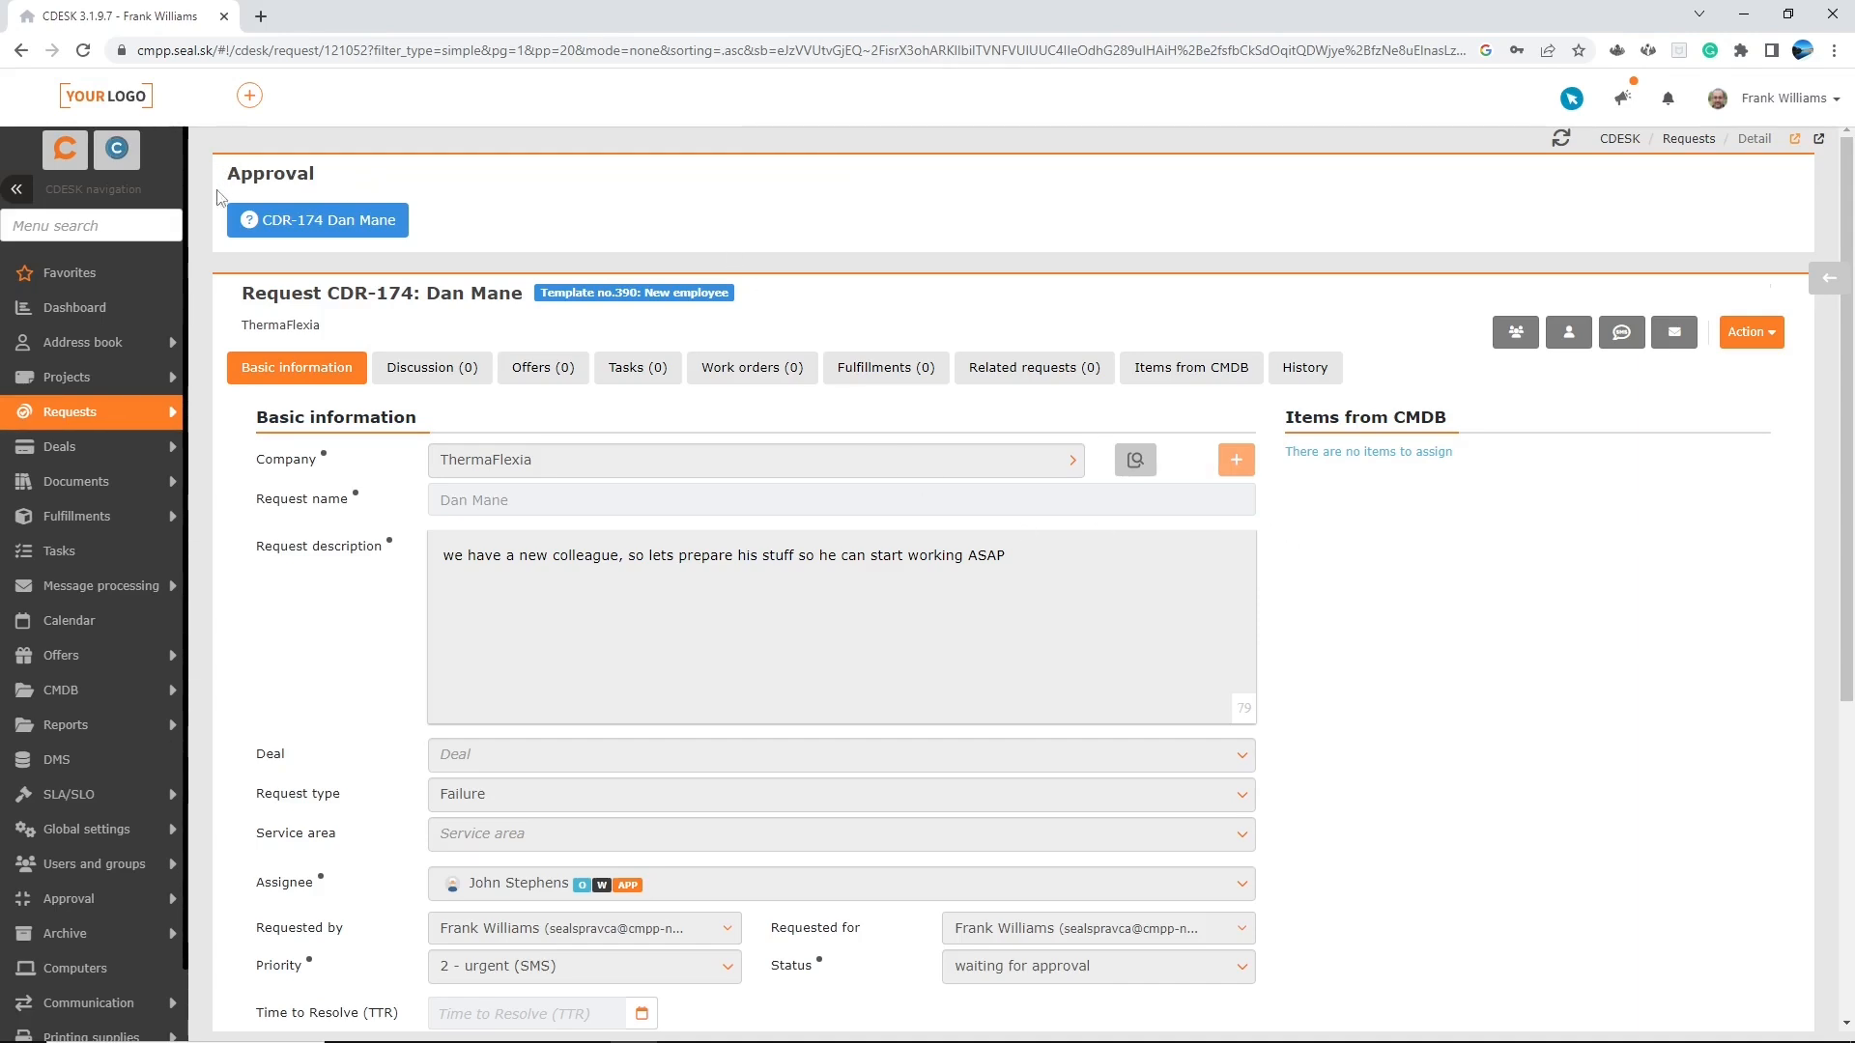
# Open the approval process of request CDR-174
pyautogui.click(387, 228)
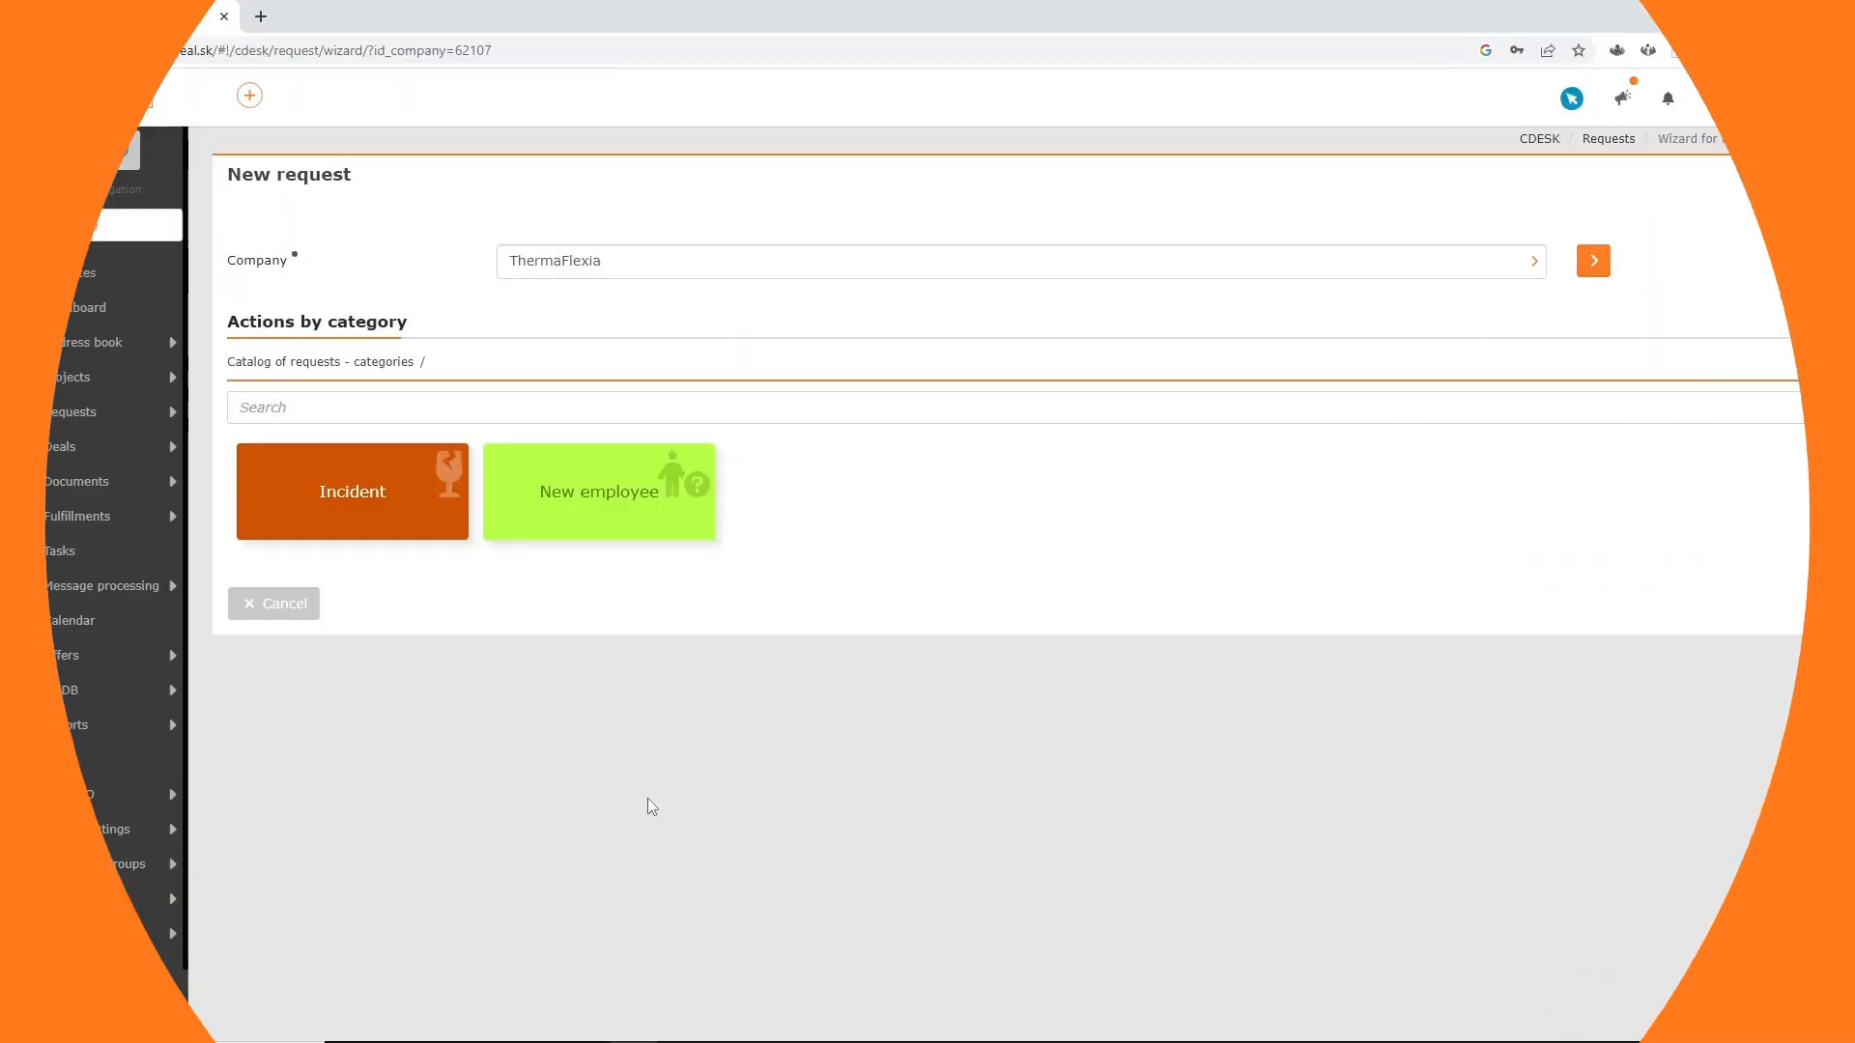
# Start a new approval rule and title it "New employee"
pyautogui.moveTo(125, 900)
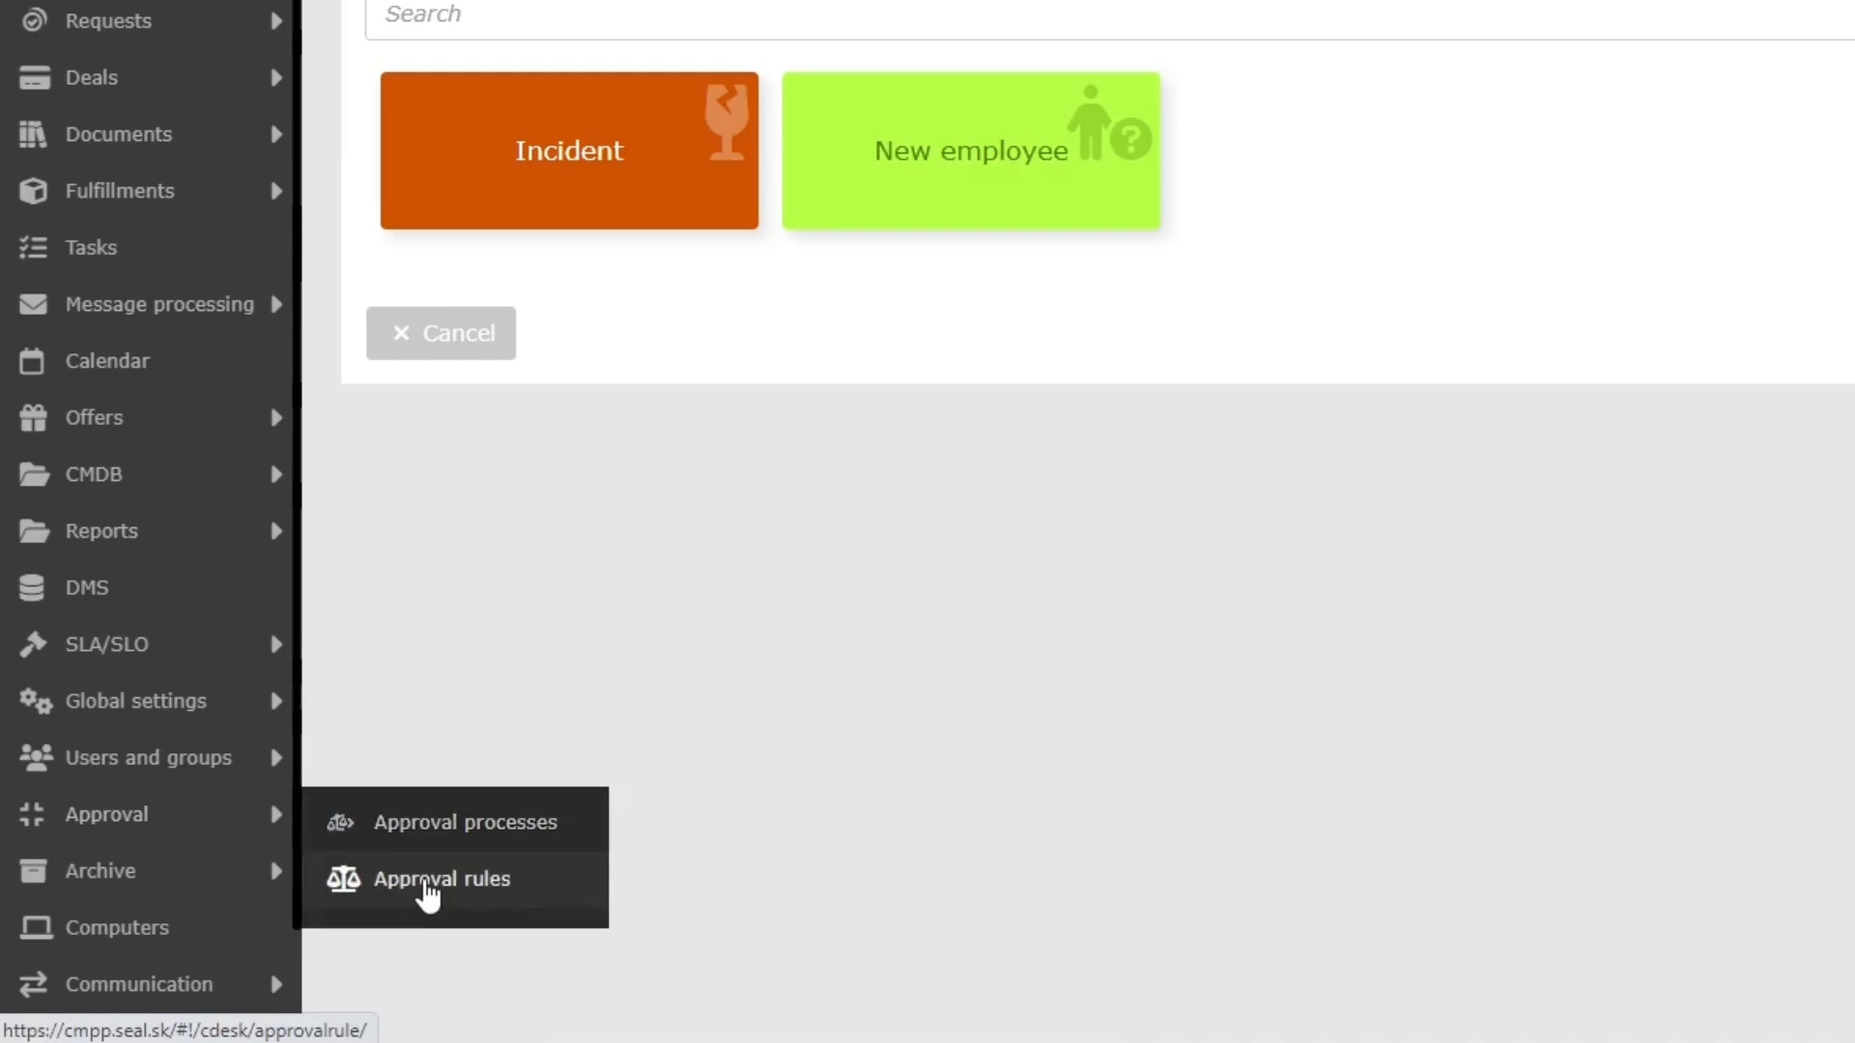
pyautogui.click(439, 882)
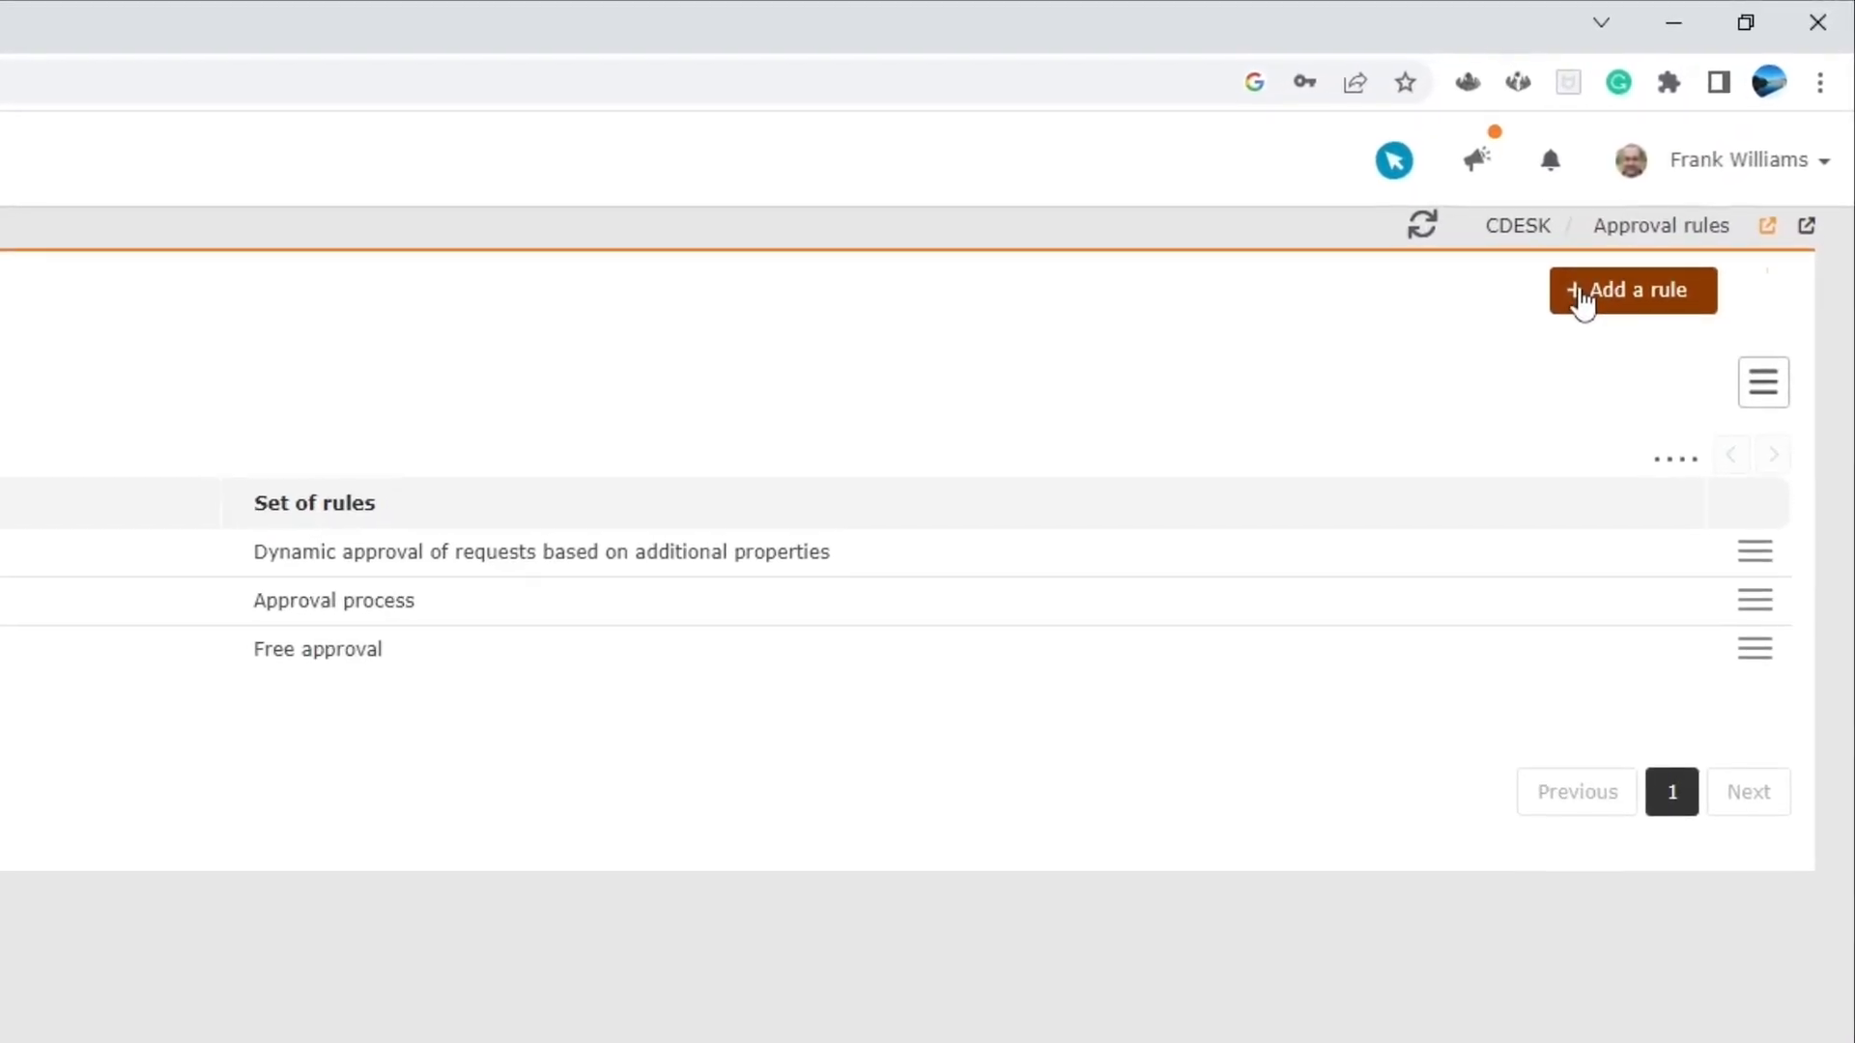
pyautogui.click(1581, 301)
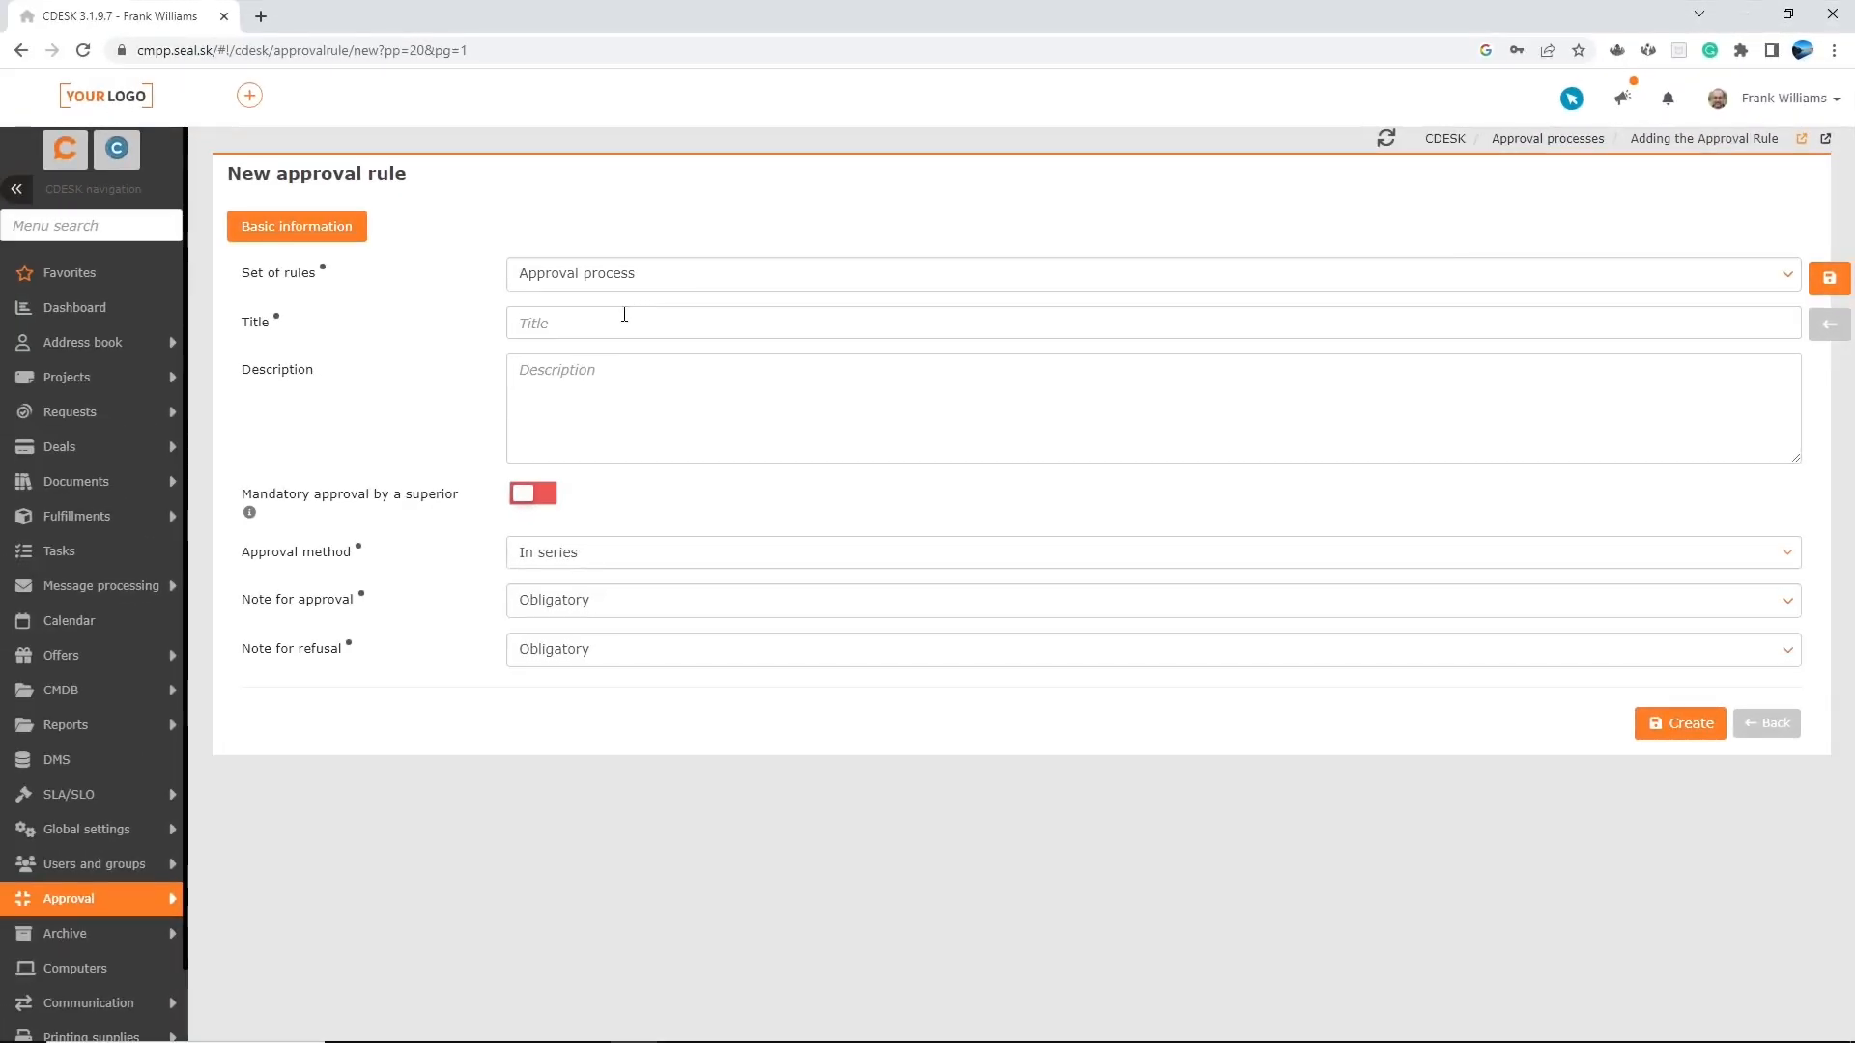
pyautogui.click(624, 322)
pyautogui.write('New employee')
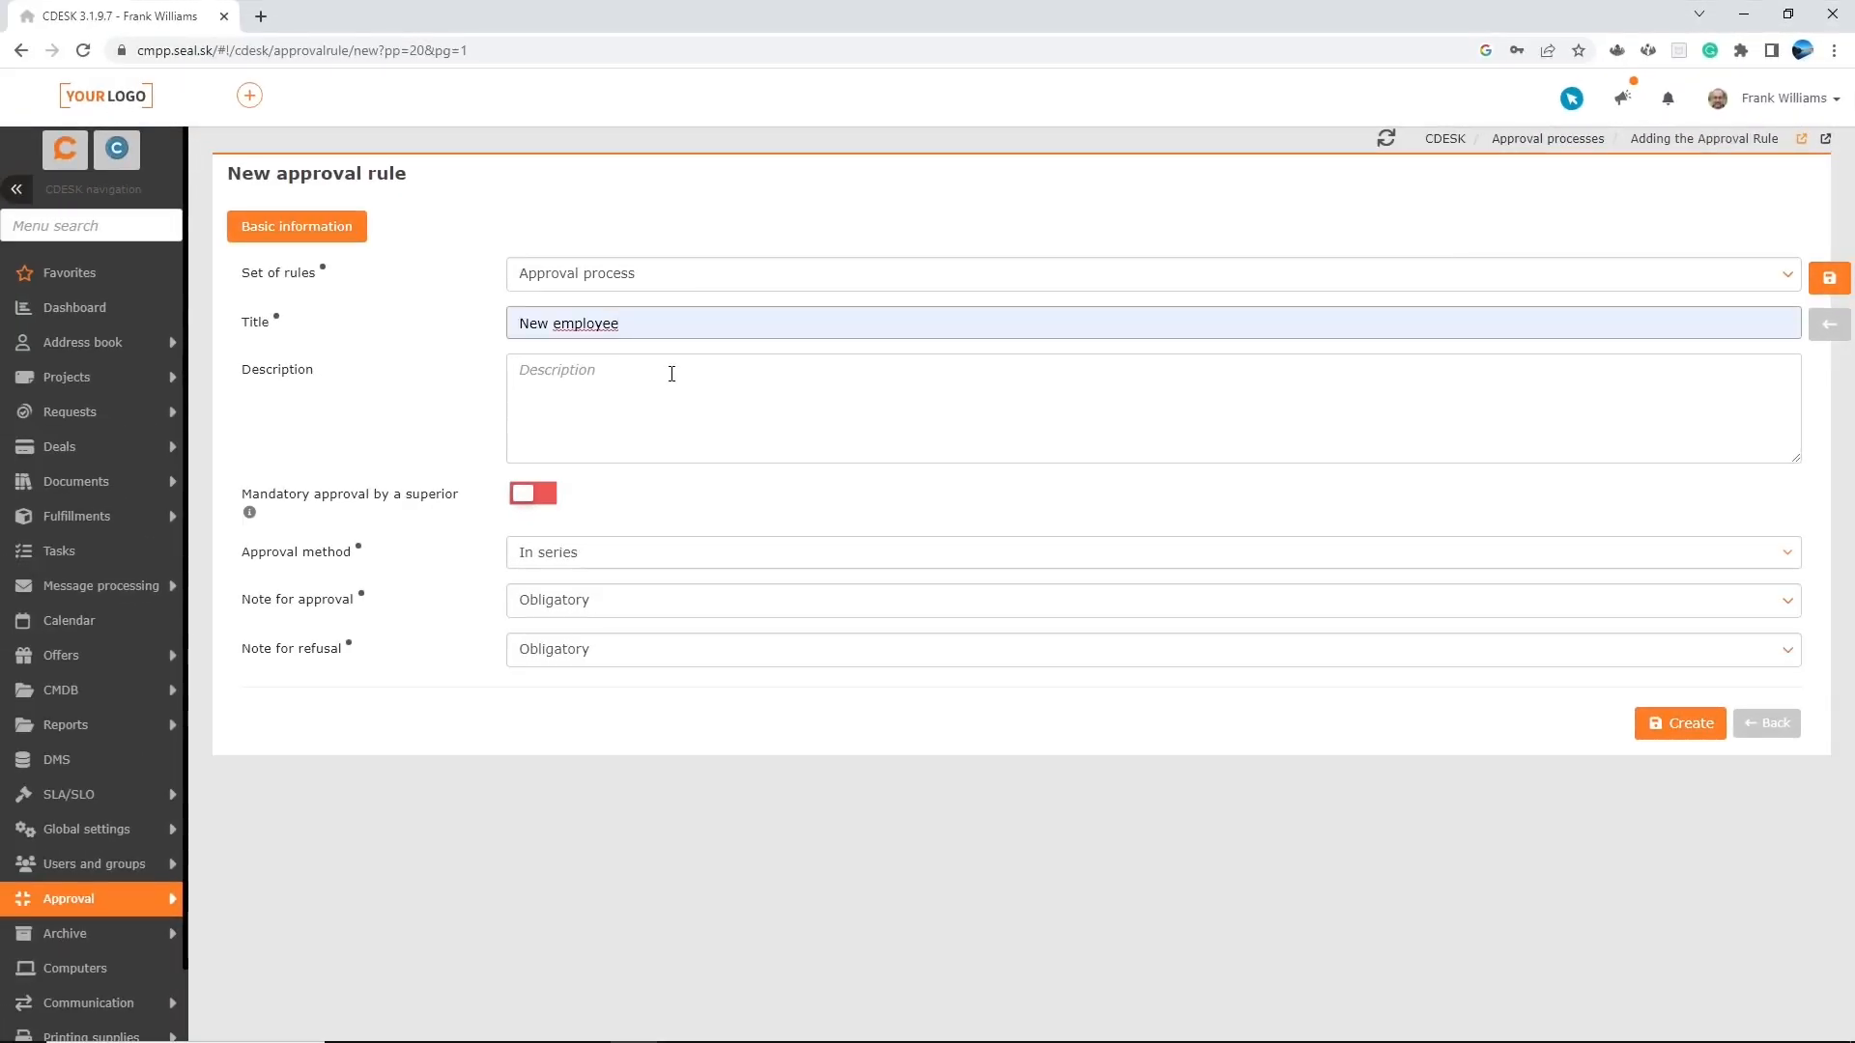
# Base the rule on "Dynamic approval of requests based on additional properties", make the approval note Optional, and create the rule
pyautogui.click(640, 280)
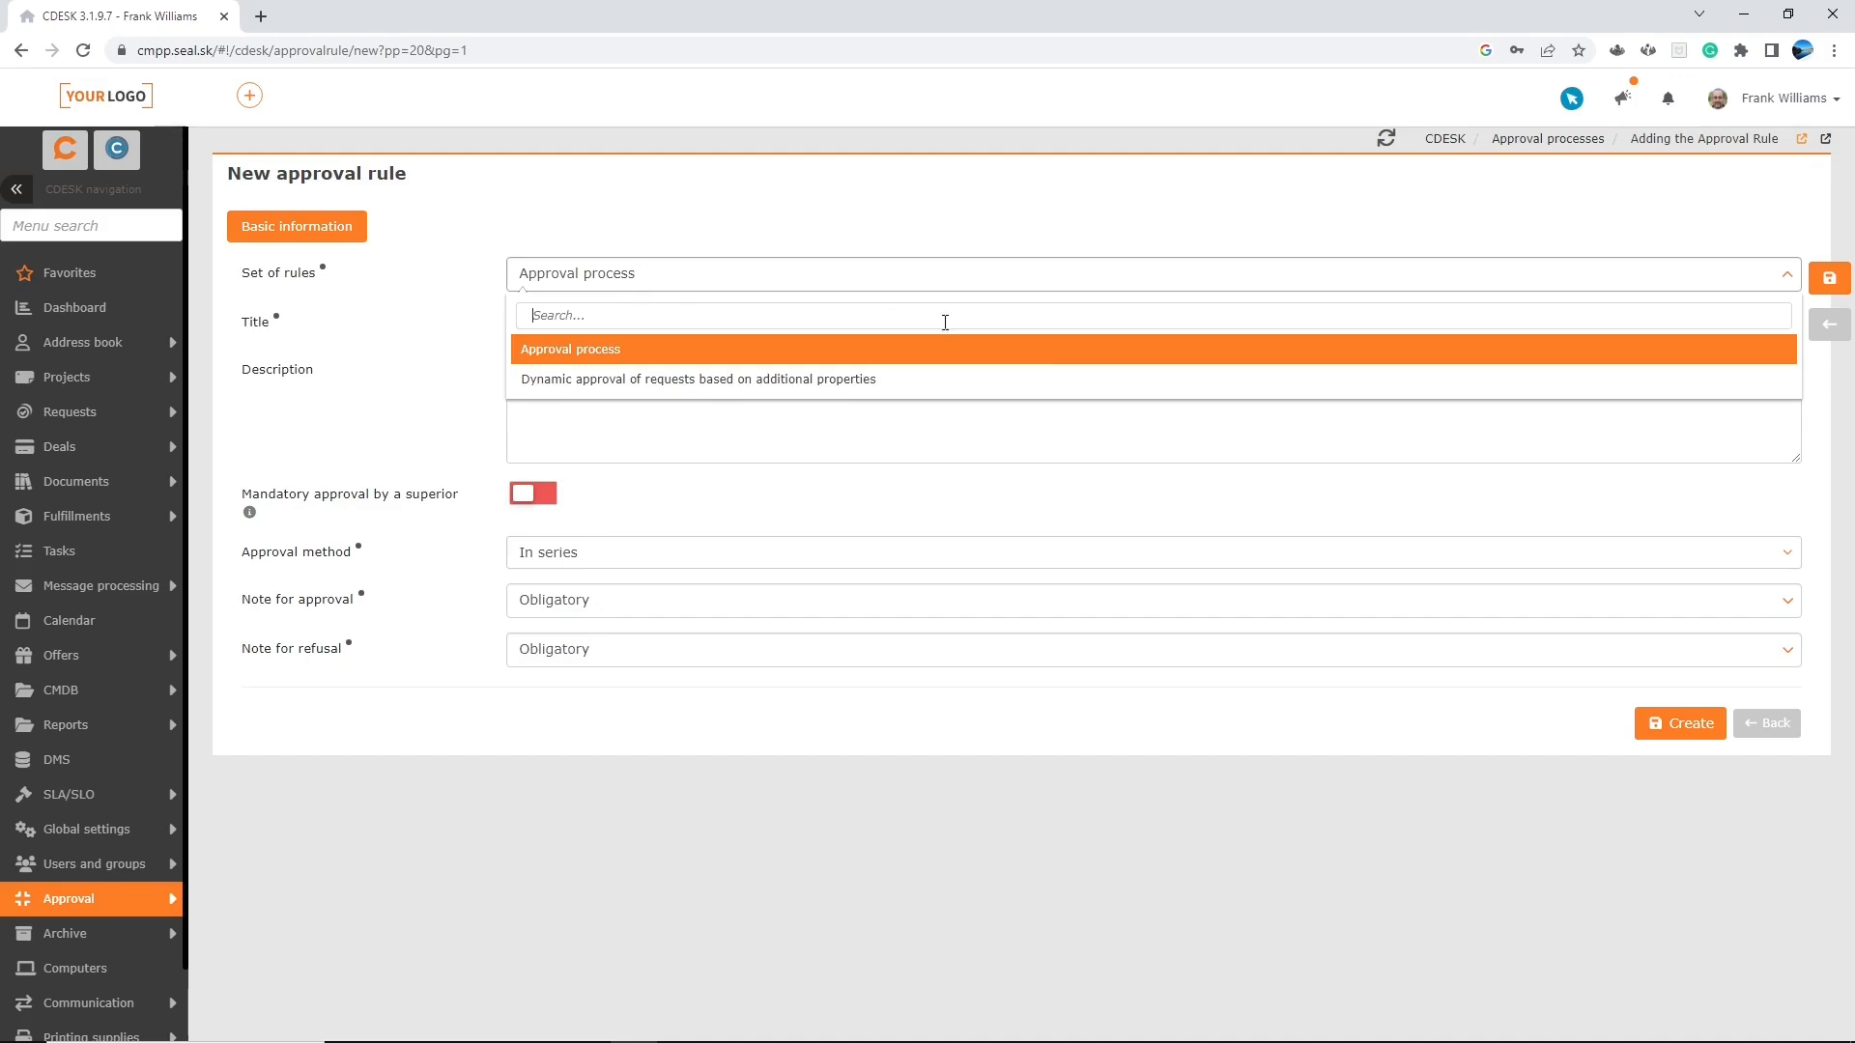
pyautogui.click(918, 390)
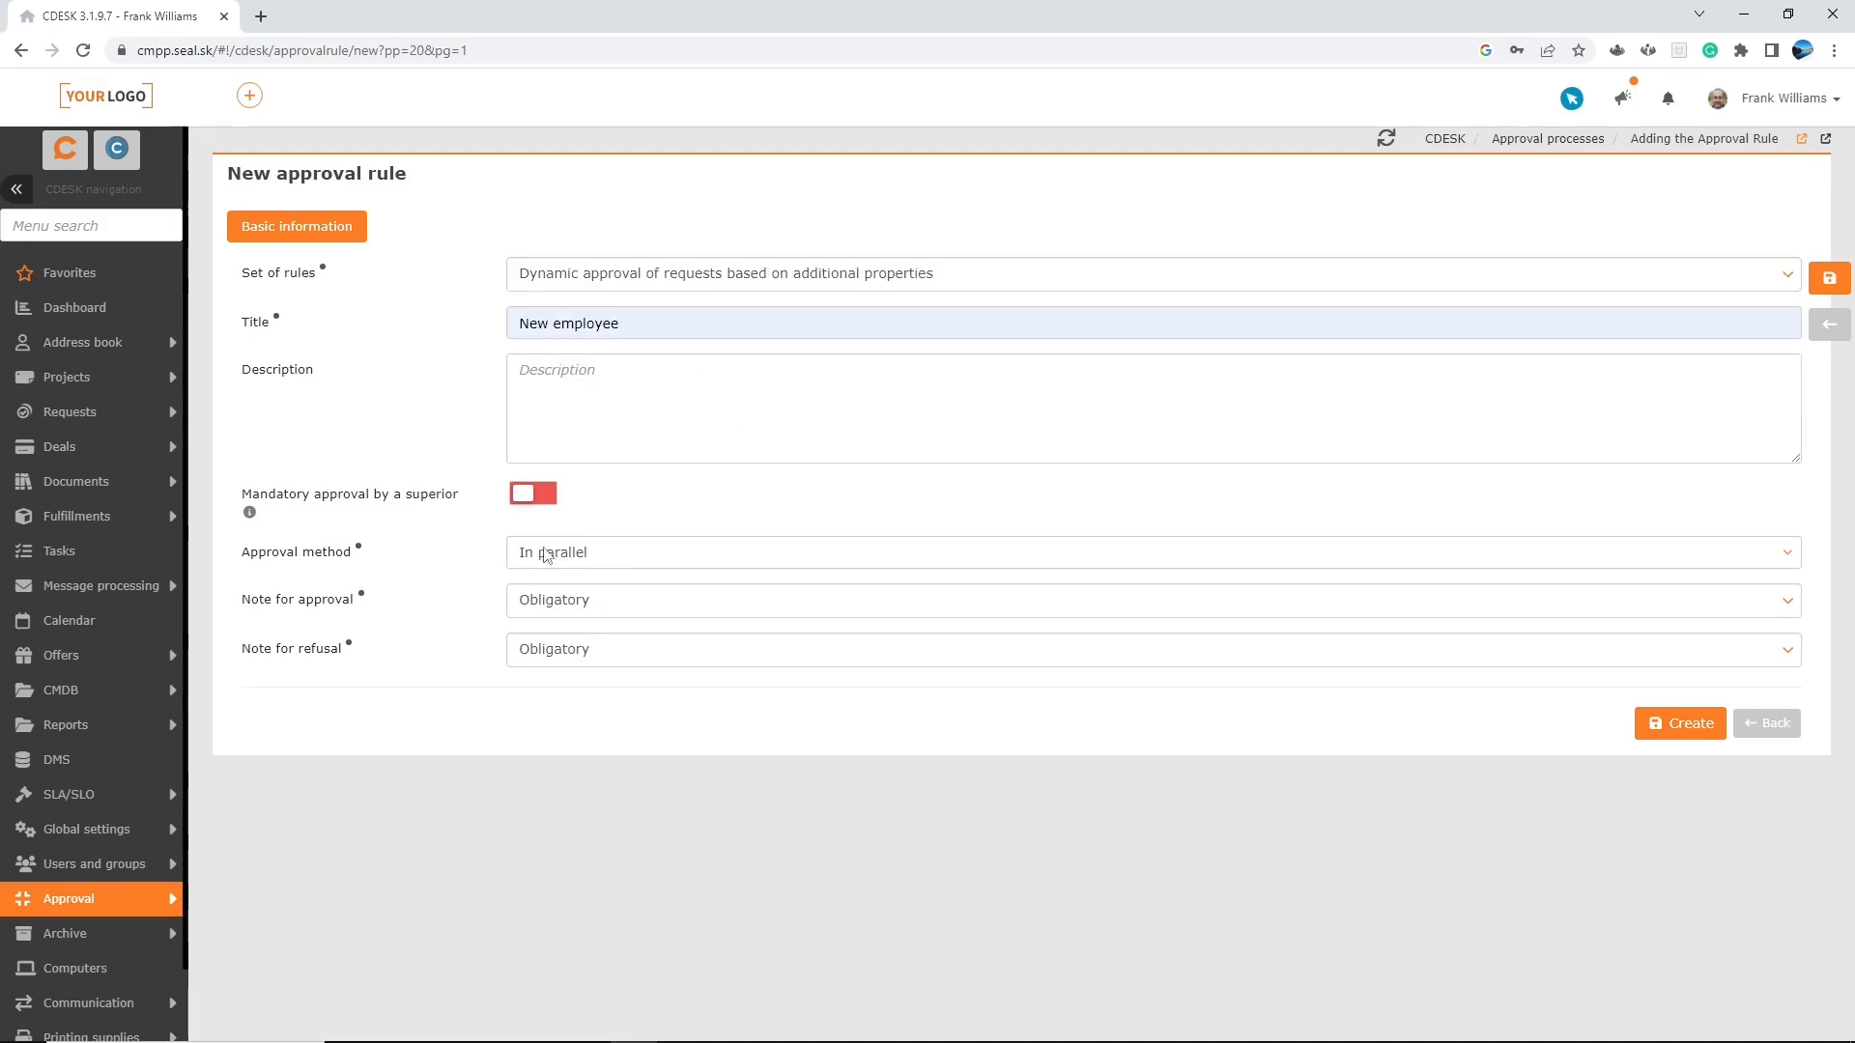
pyautogui.click(605, 608)
pyautogui.click(584, 679)
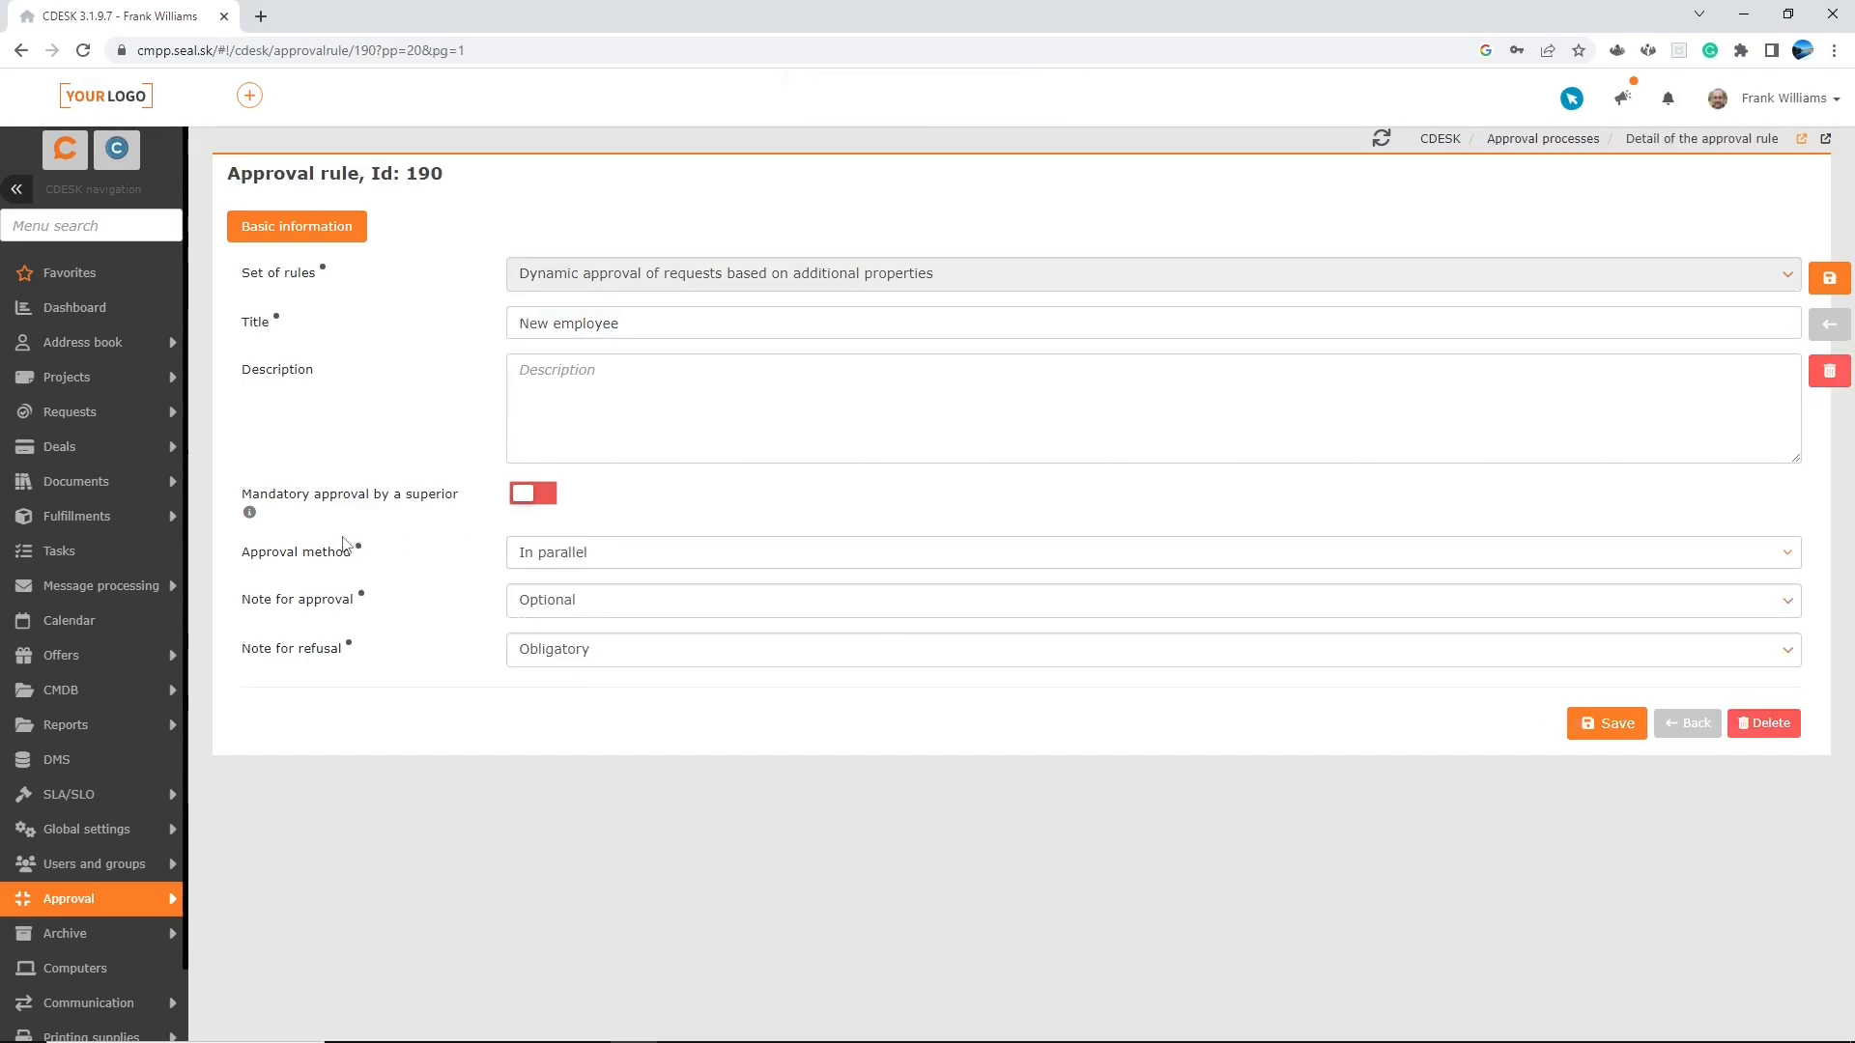
# In the New employee request template, set the approval before resolving the request to "New employee" and save the template
pyautogui.moveTo(106, 412)
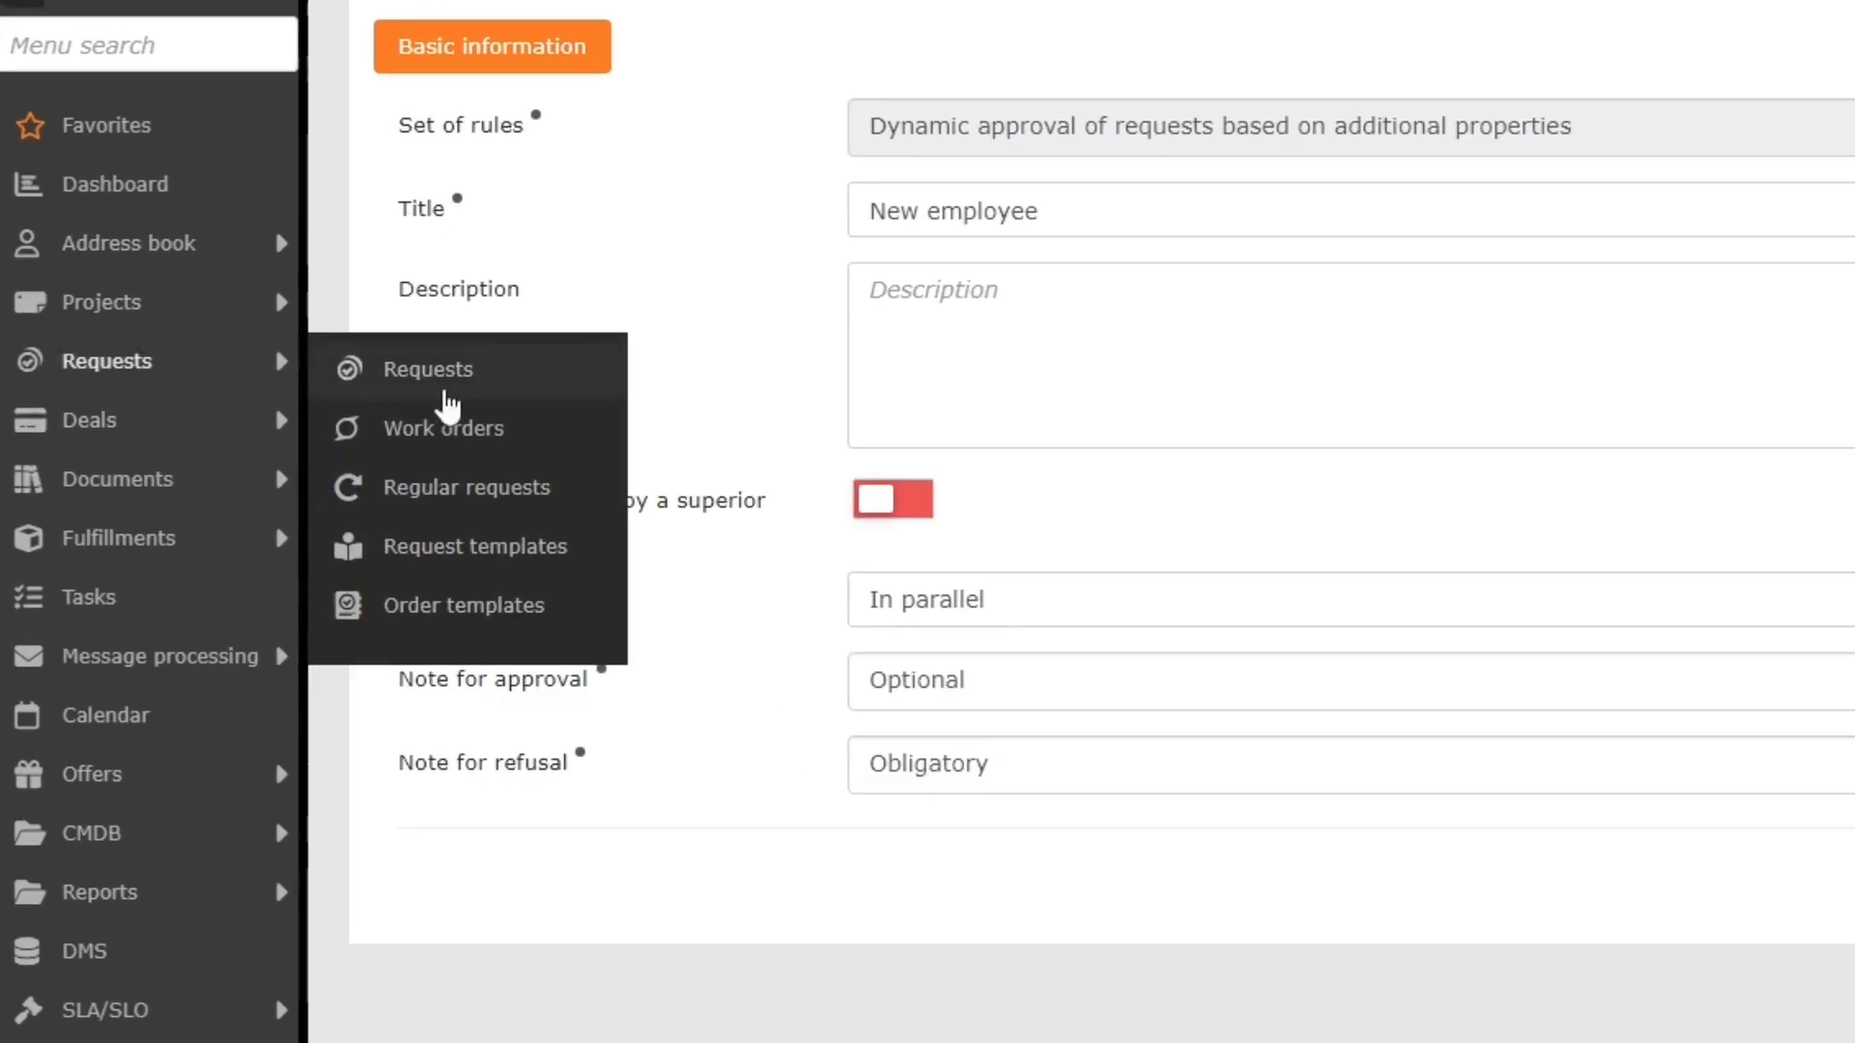
pyautogui.click(483, 551)
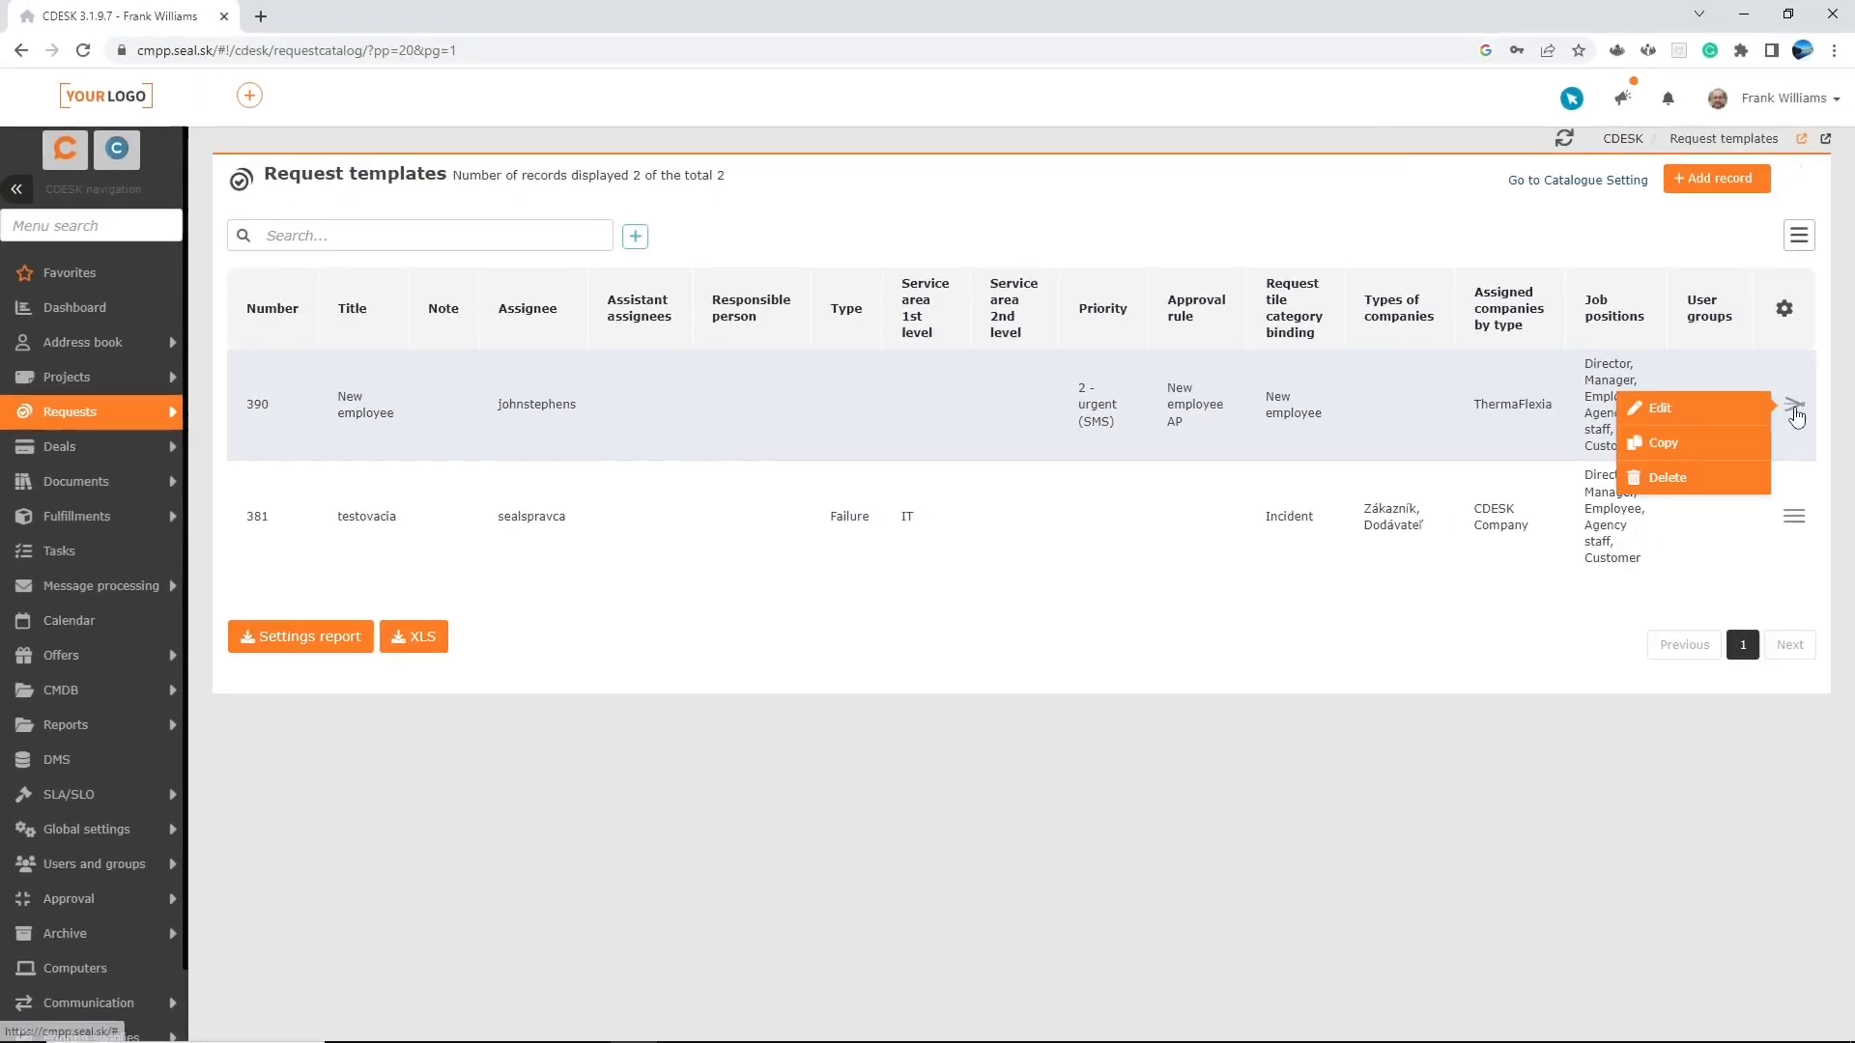
pyautogui.click(1630, 421)
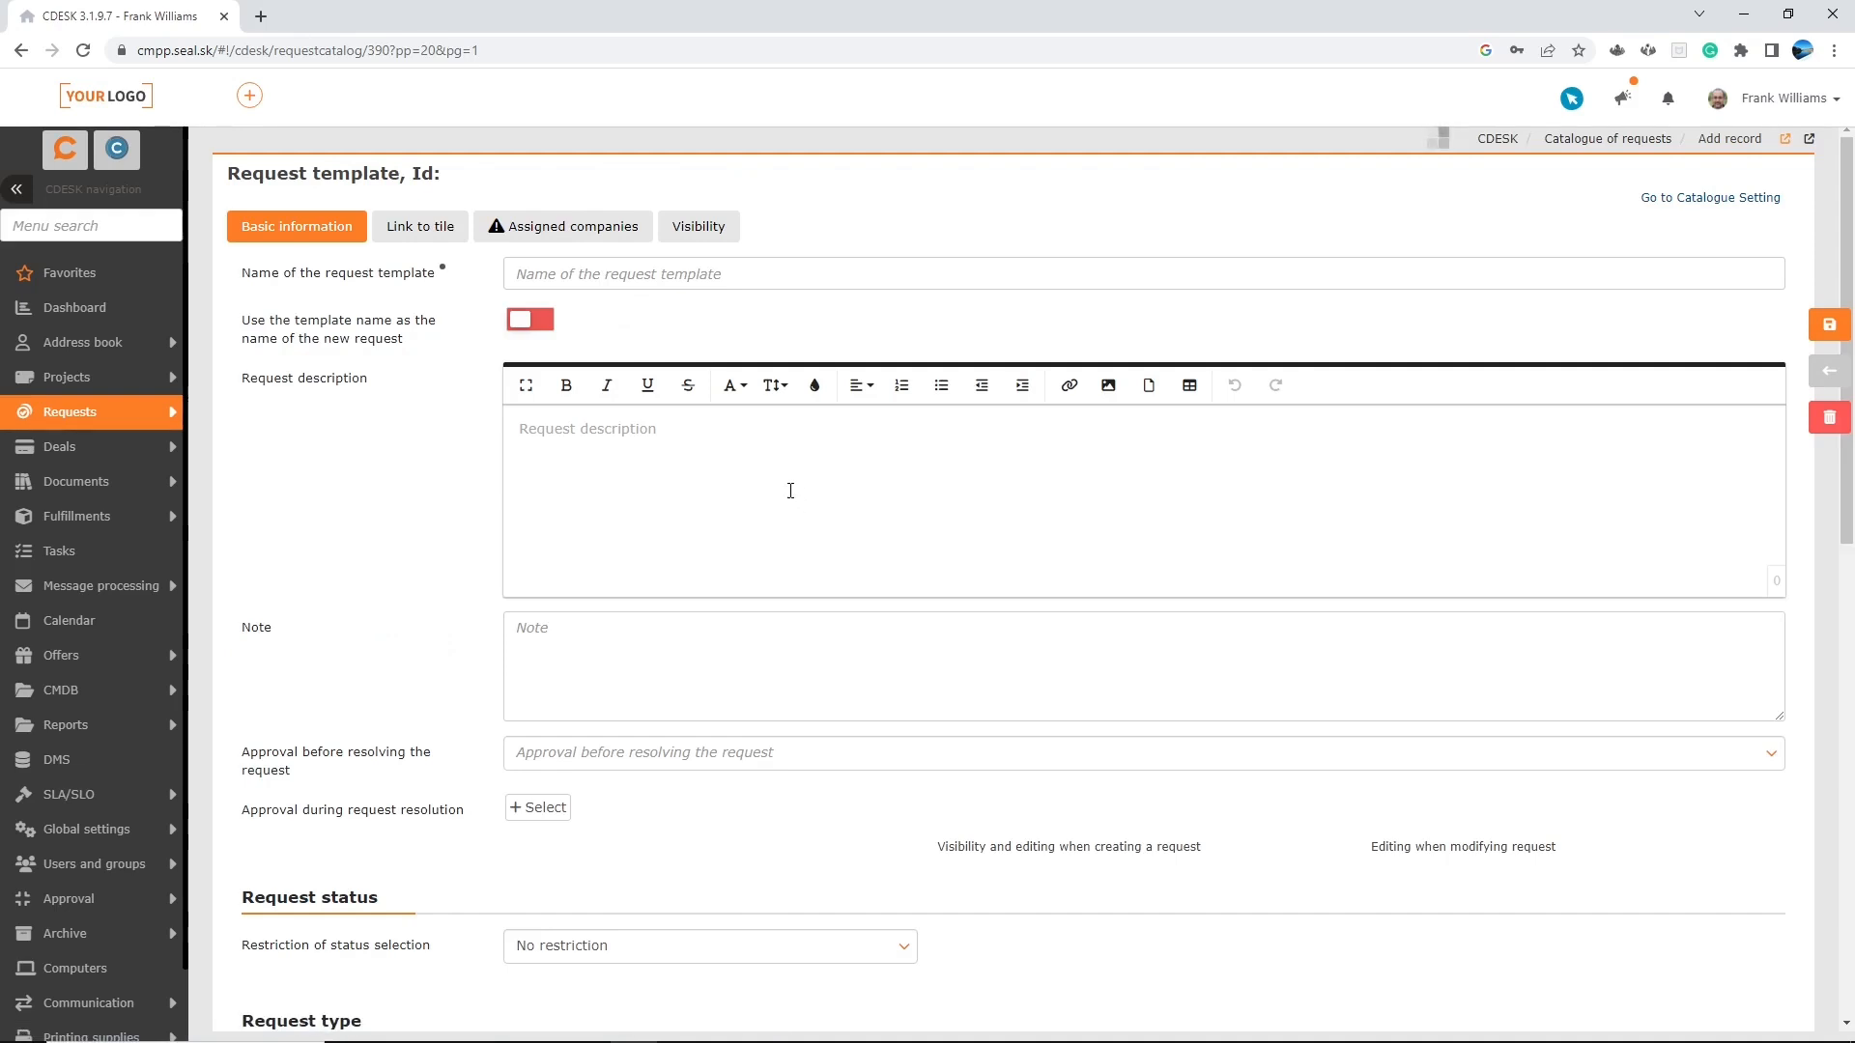
pyautogui.click(651, 770)
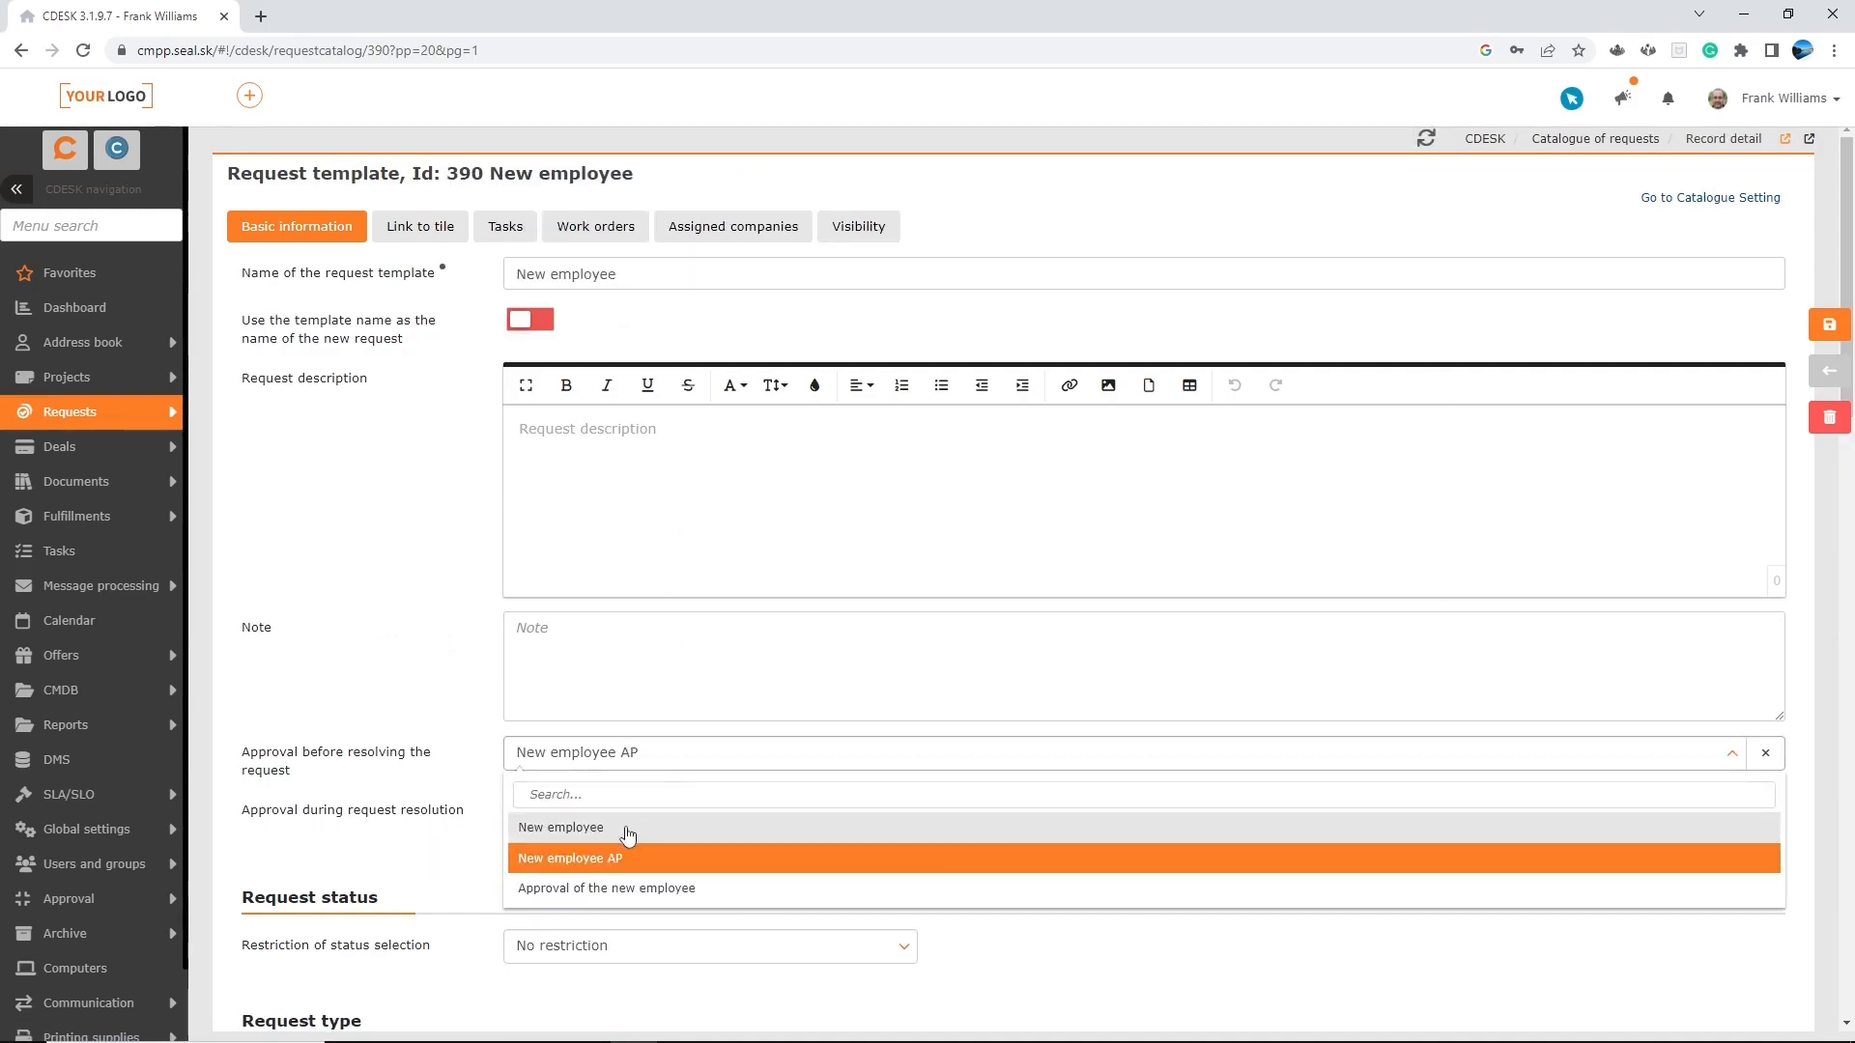
pyautogui.click(629, 829)
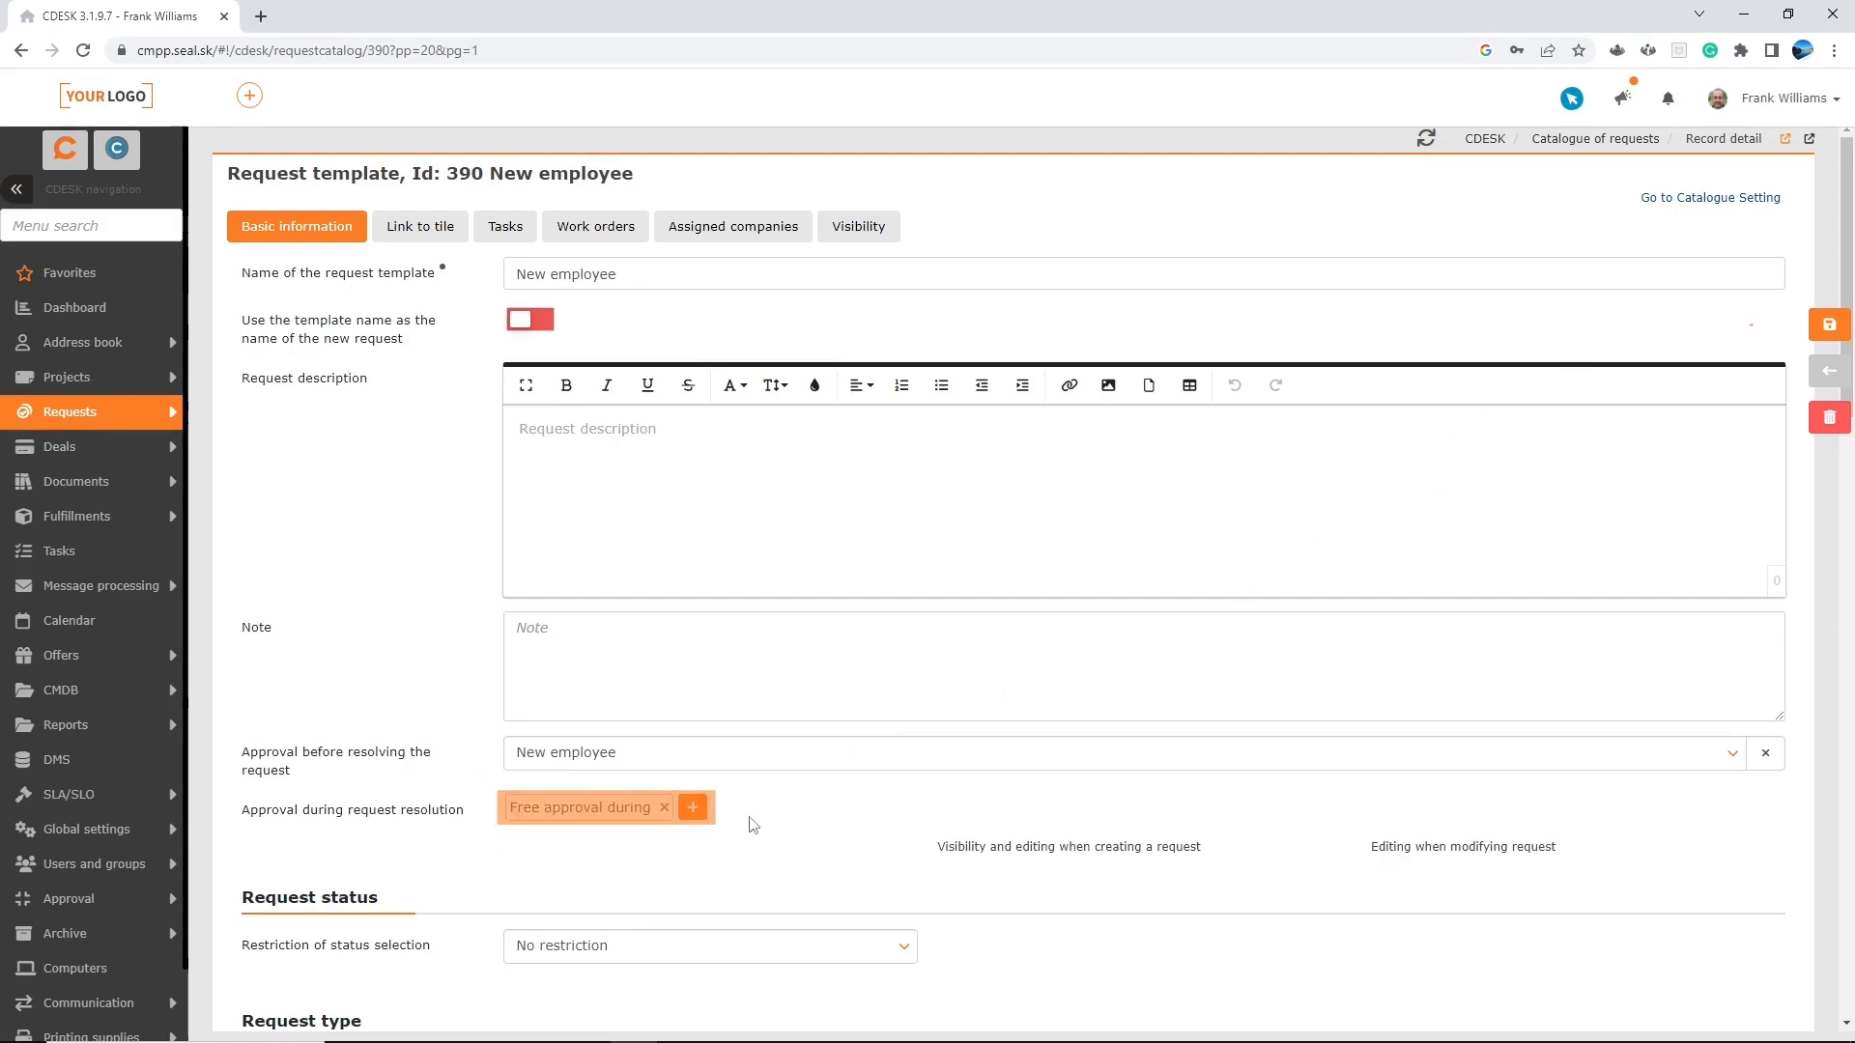
pyautogui.moveTo(1822, 333)
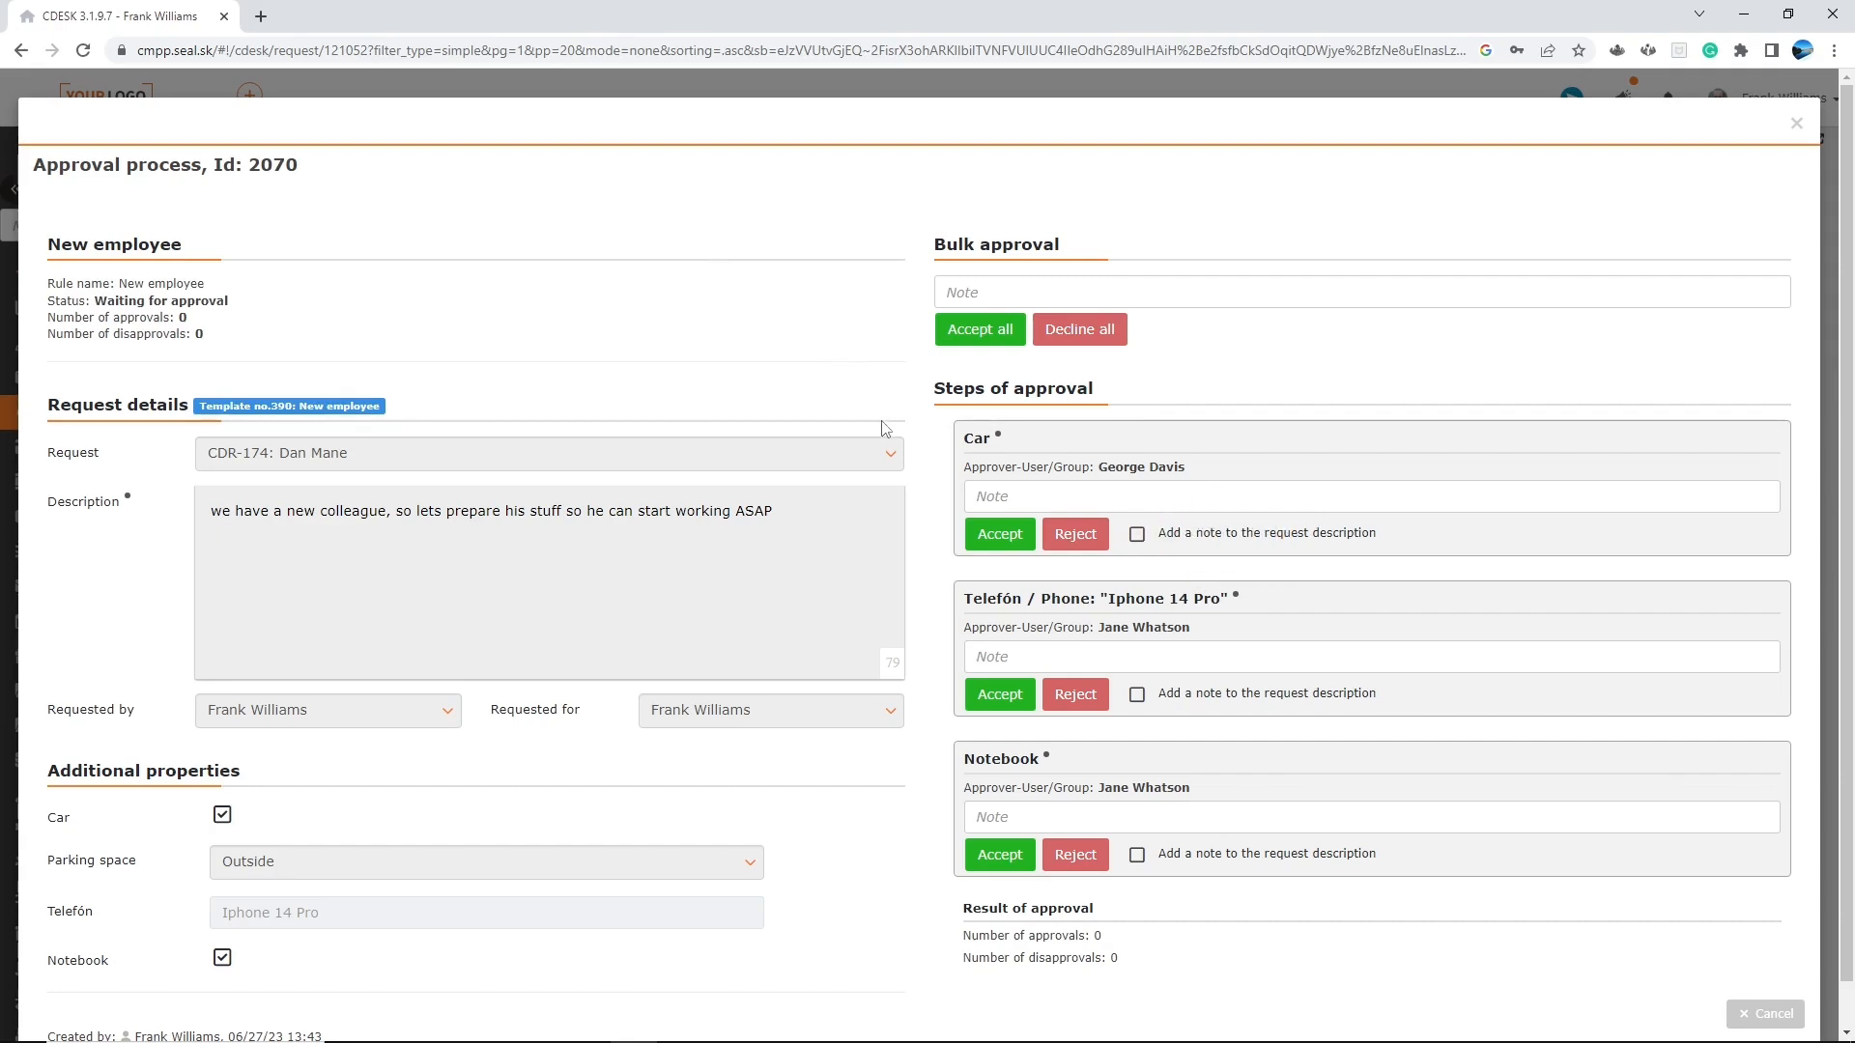
# Accept the Car approval step with the note "just give him a small one"
pyautogui.click(1001, 496)
pyautogui.write('just give him a small one')
pyautogui.click(999, 534)
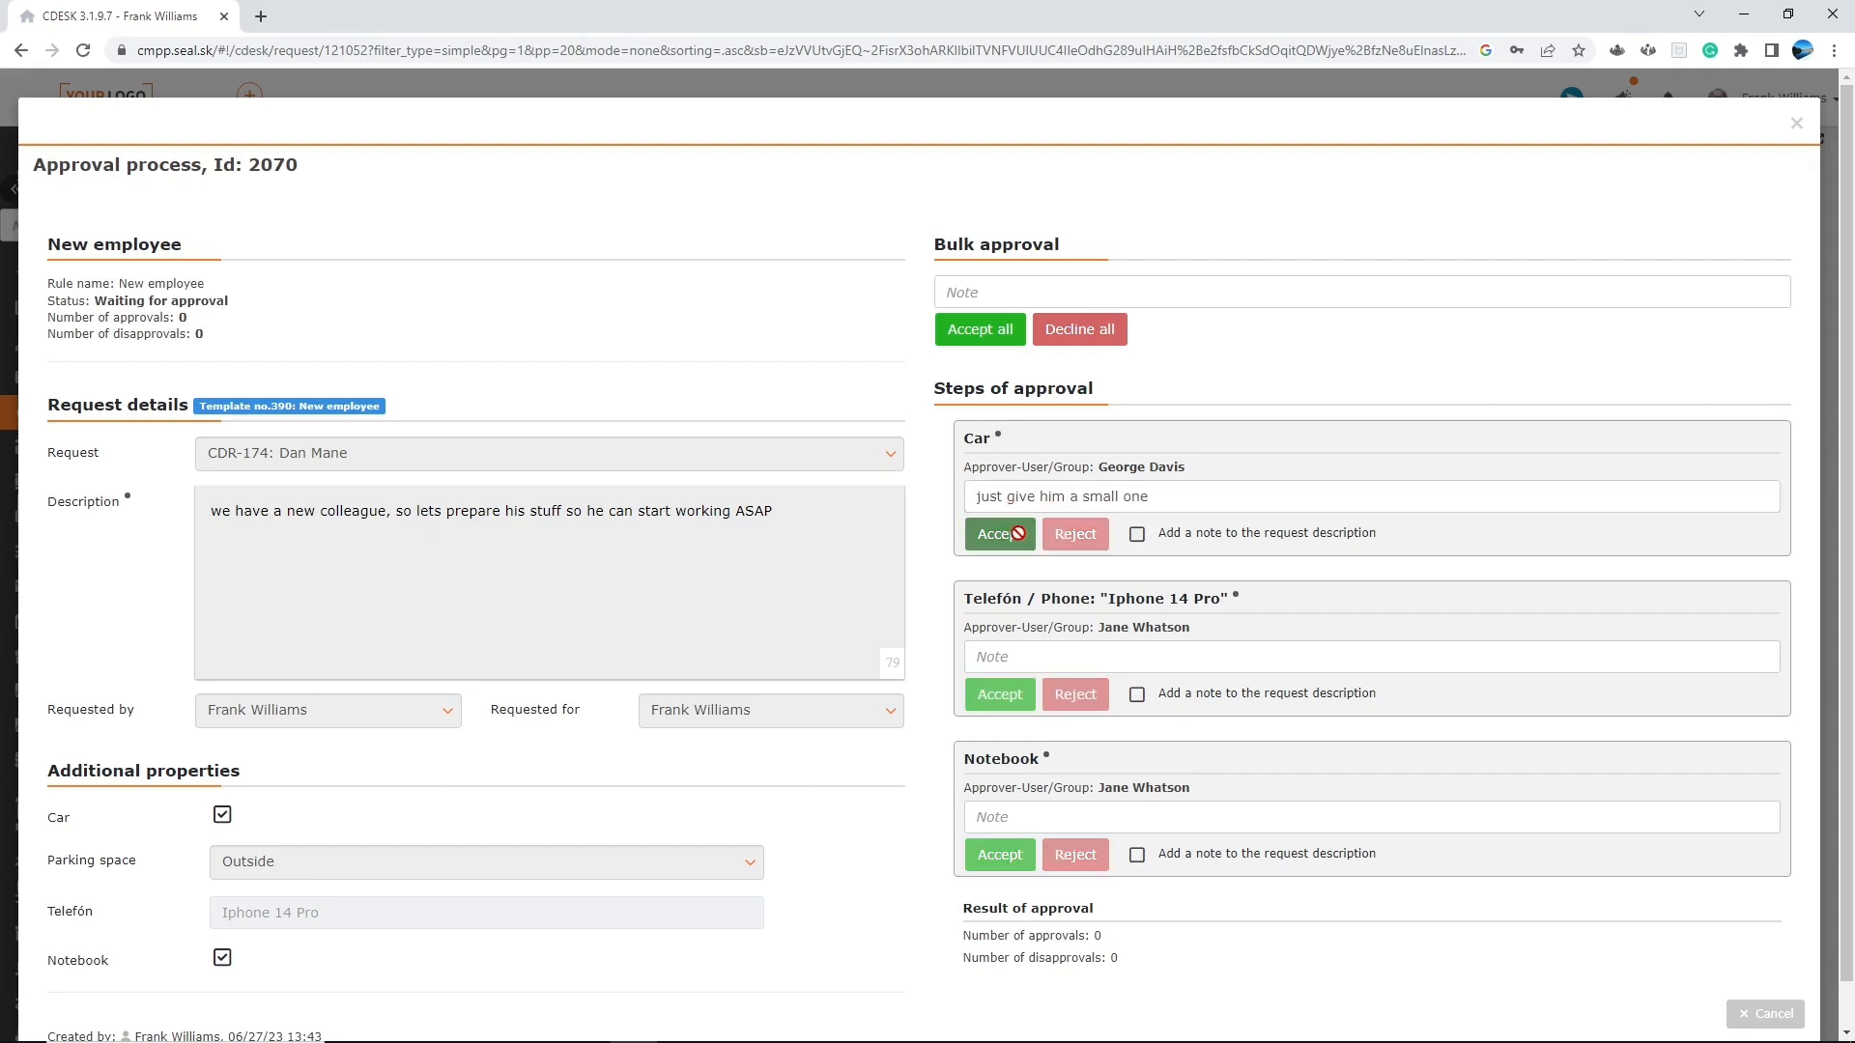
# Reject the Notebook approval step with the note "we dont have any at the moment"
pyautogui.click(1079, 829)
pyautogui.write('we dont have any at the moment')
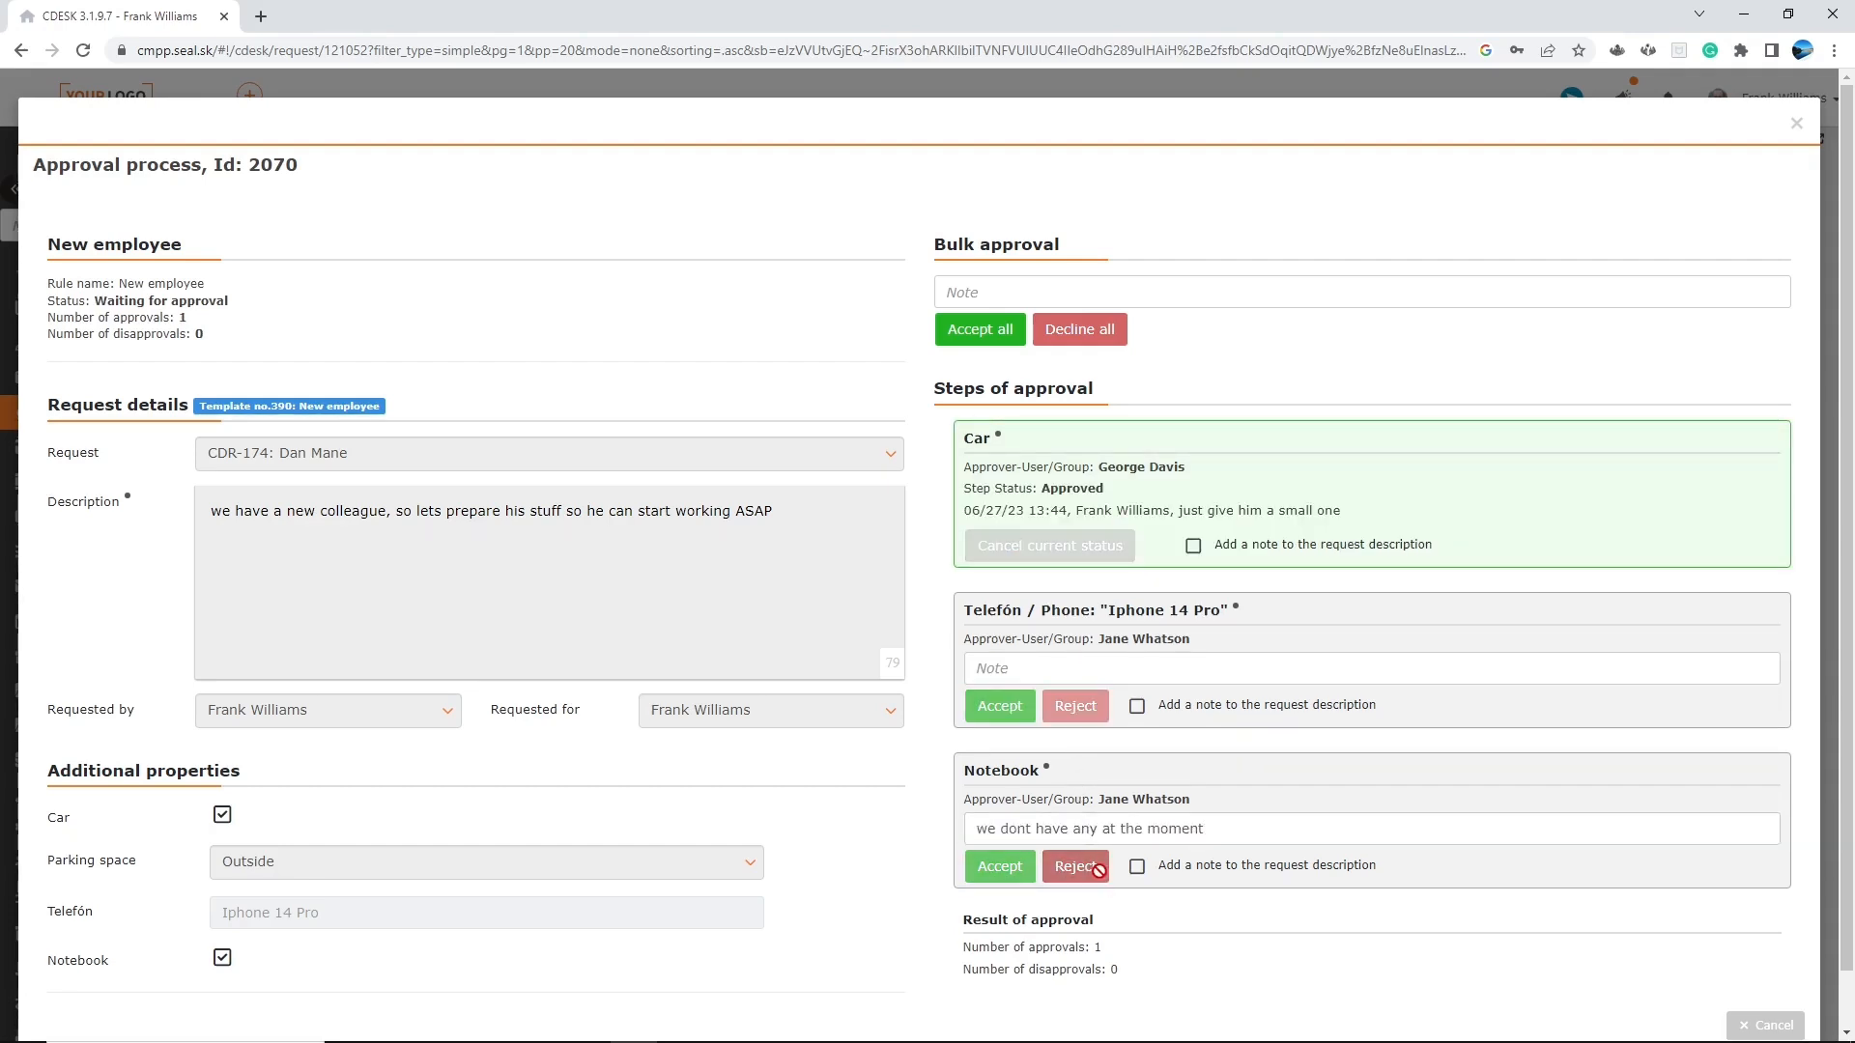
pyautogui.click(1097, 867)
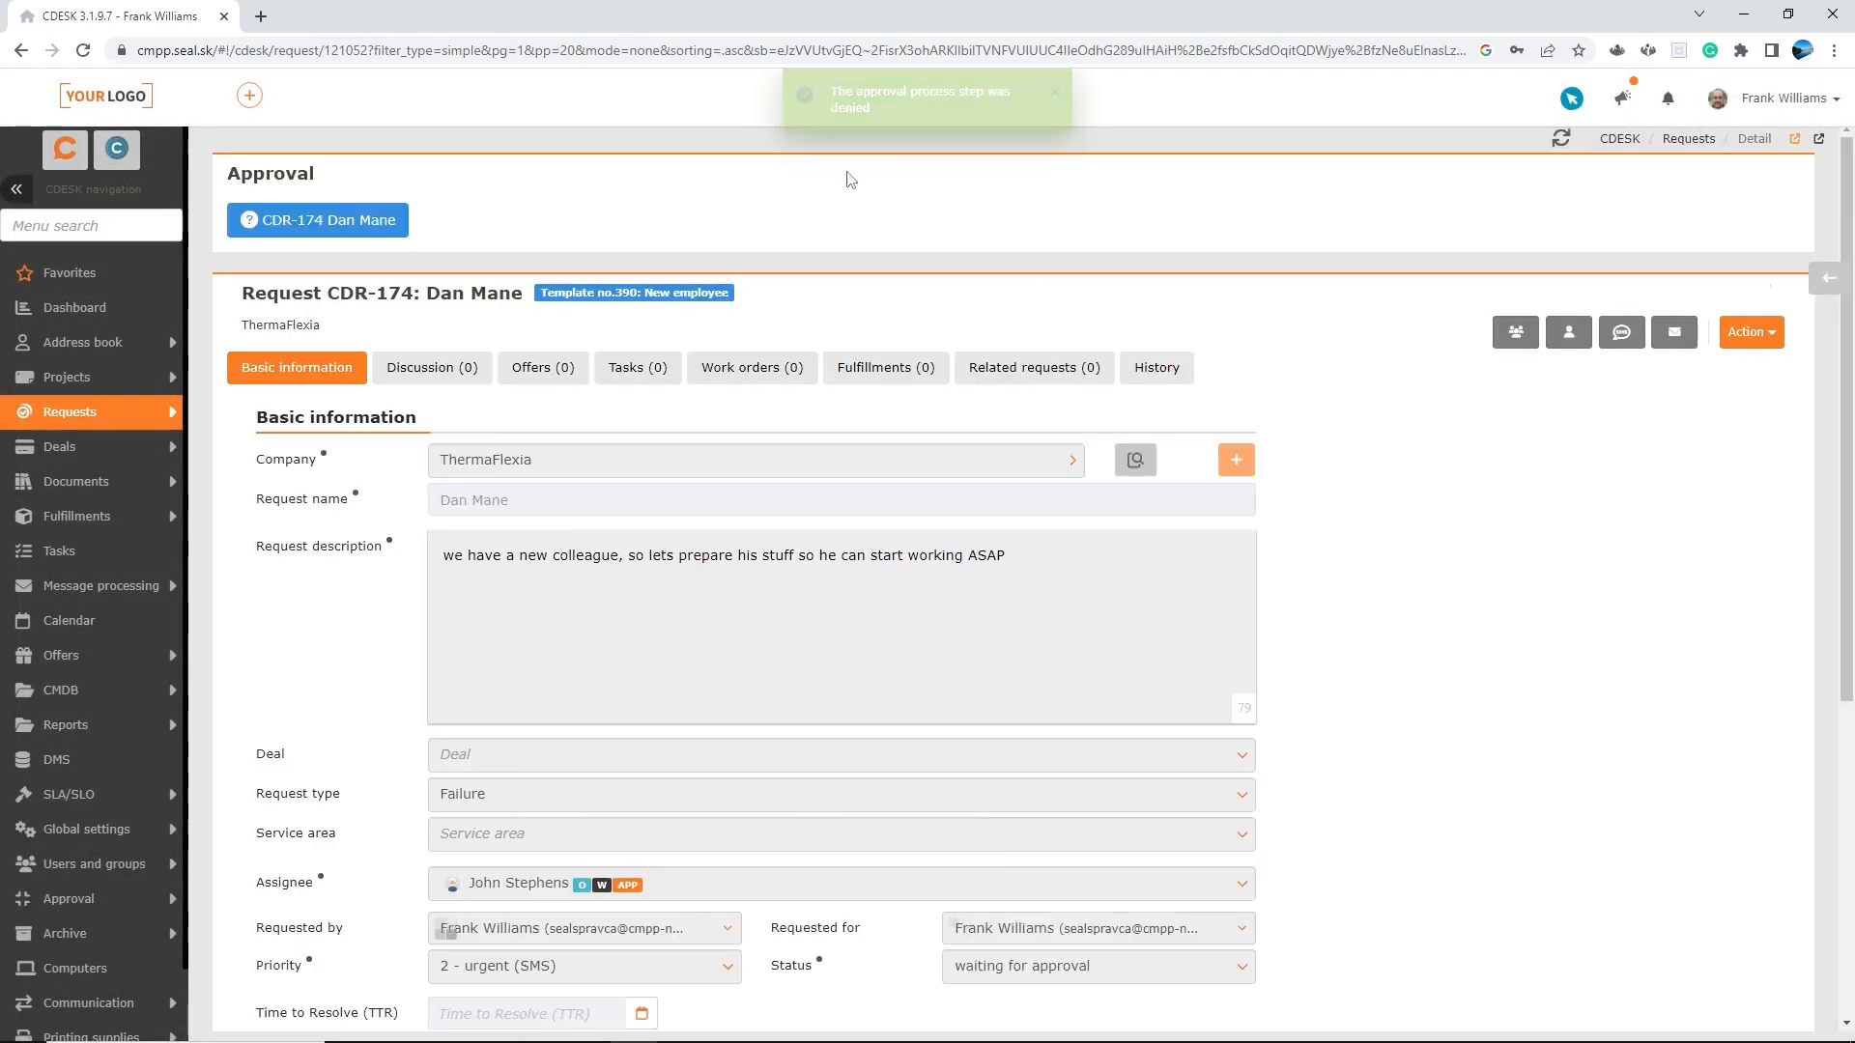
# Reopen the request's approval process and accept the Iphone 14 Pro phone step with the note "ok"
pyautogui.click(318, 229)
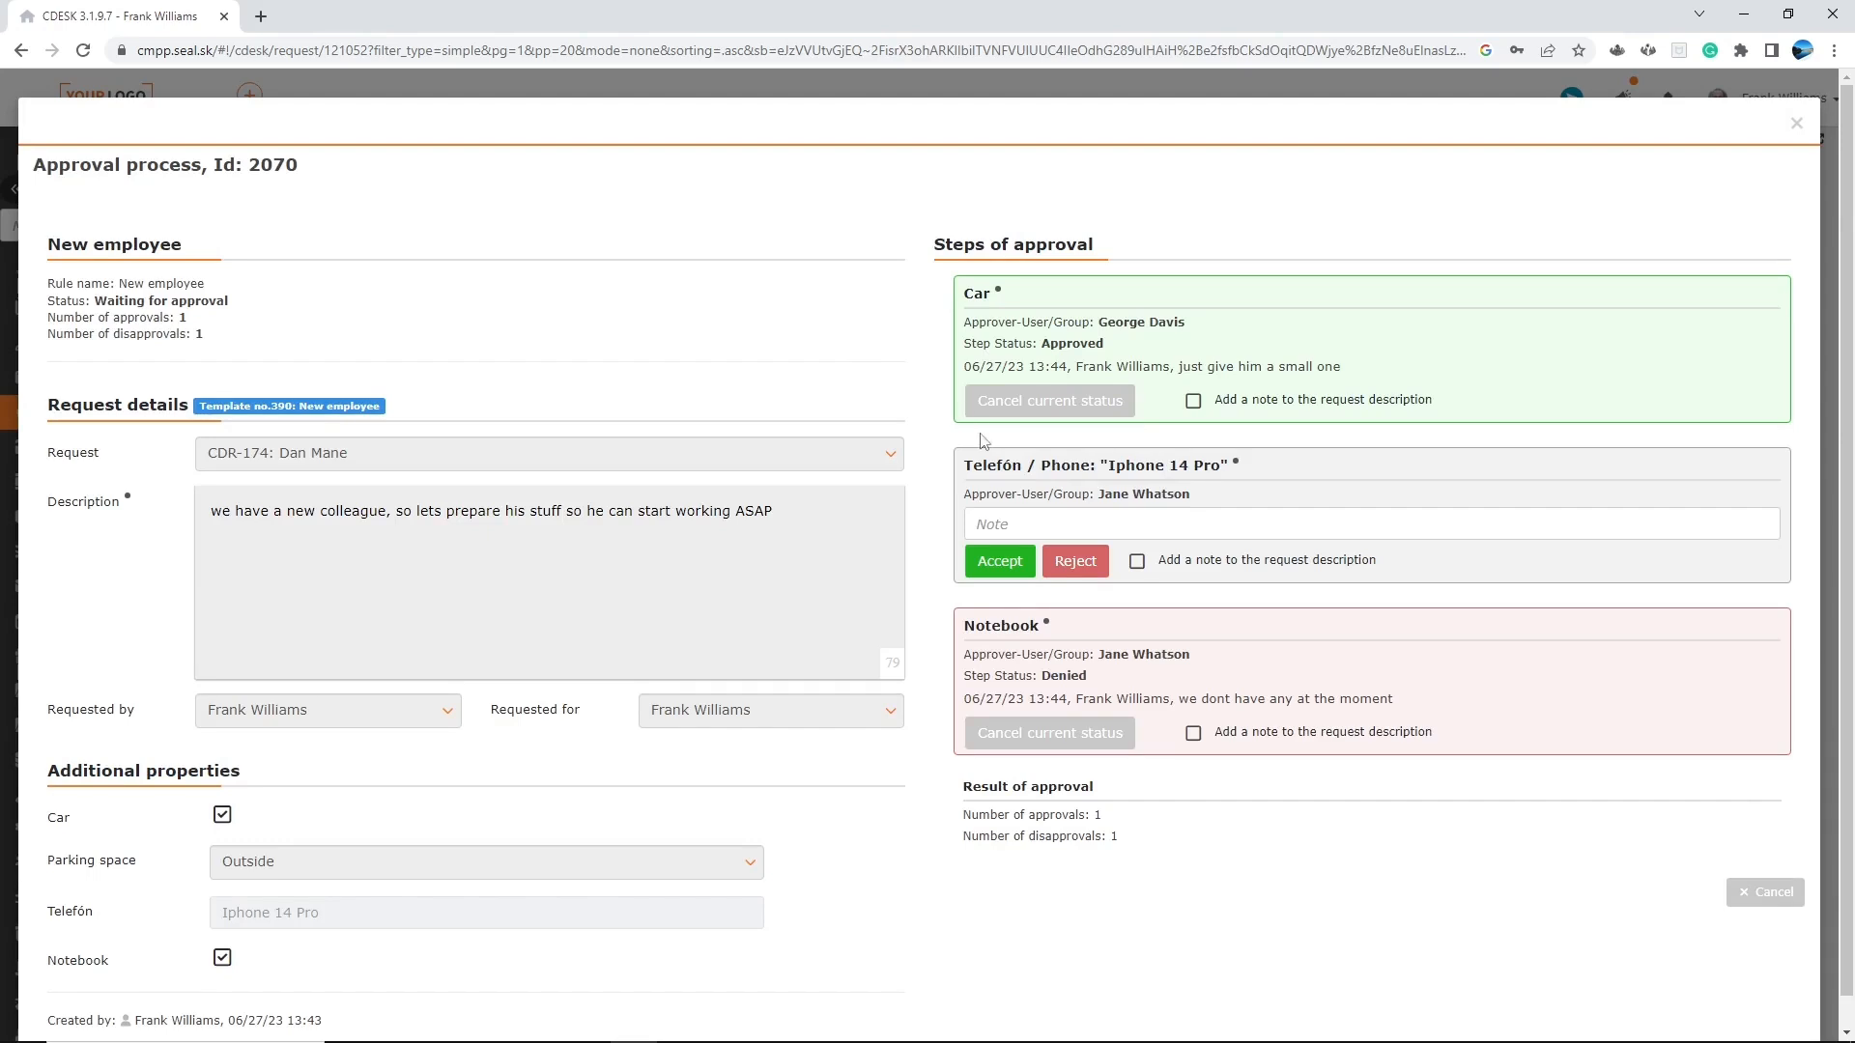
pyautogui.click(1030, 515)
pyautogui.write('ok')
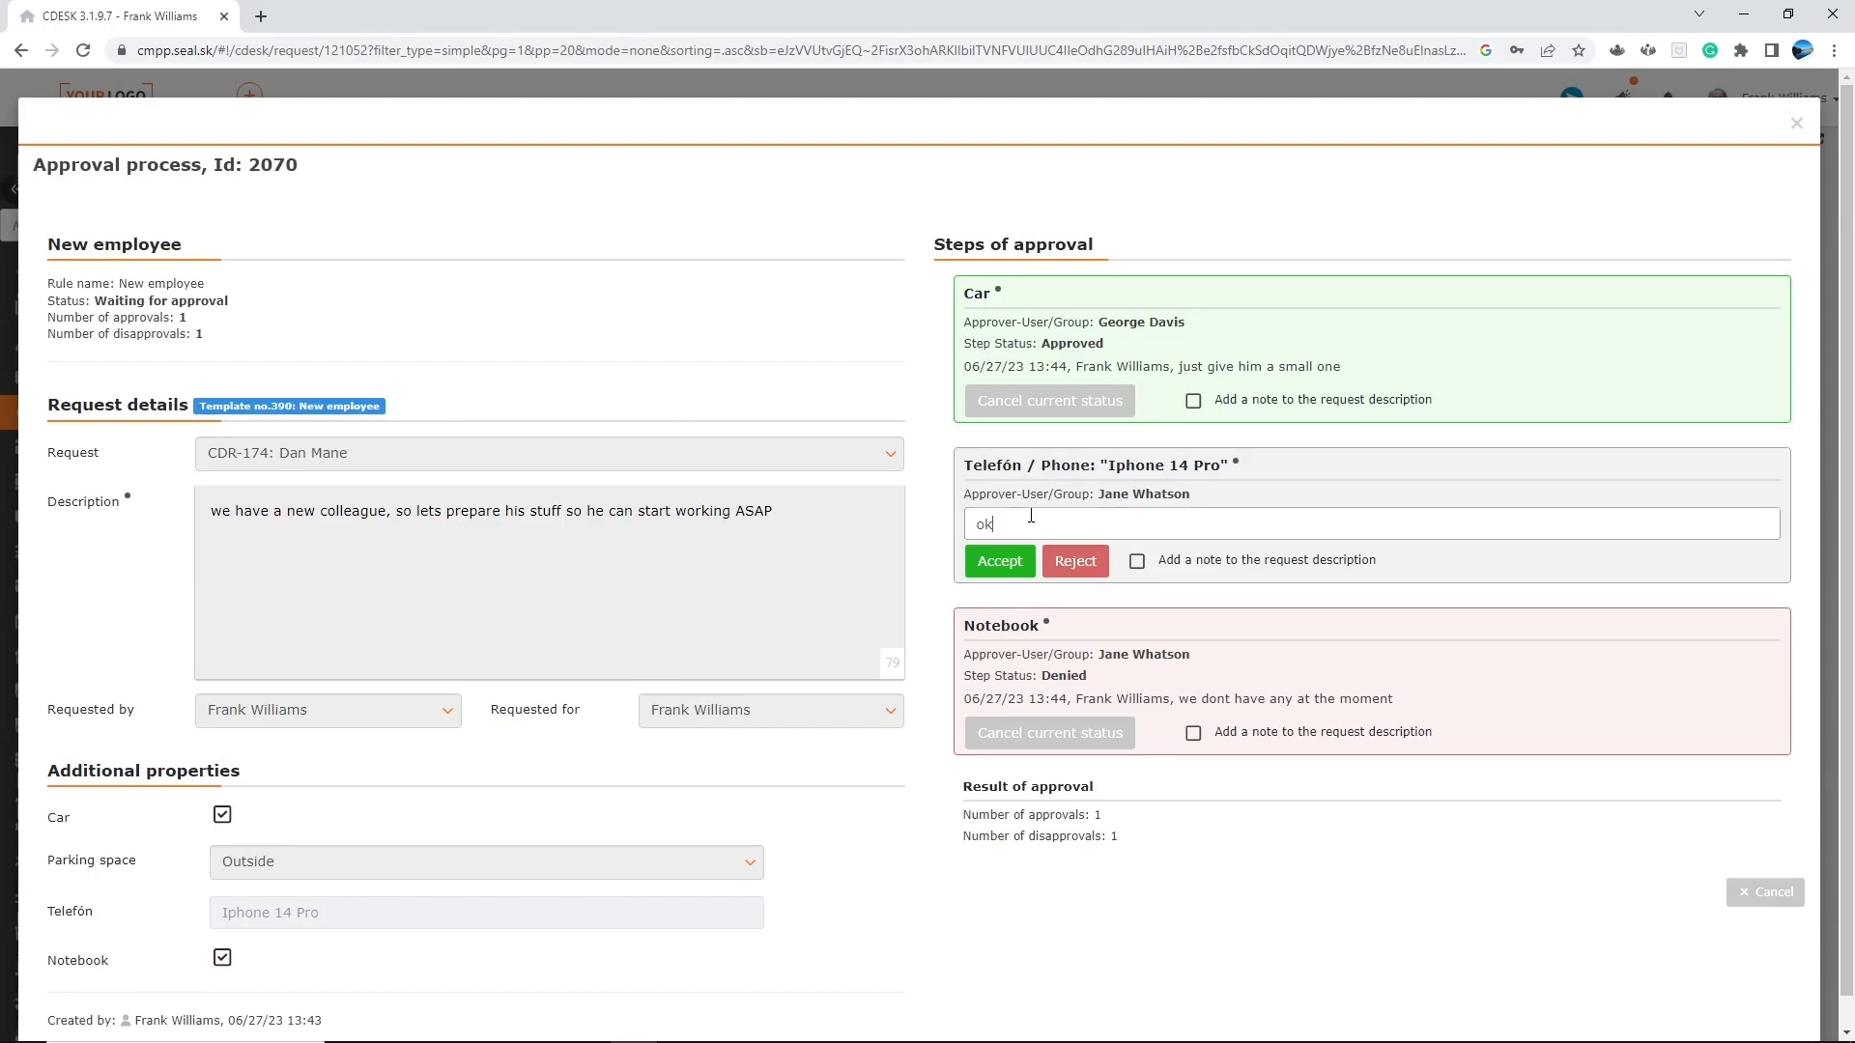
pyautogui.click(1011, 570)
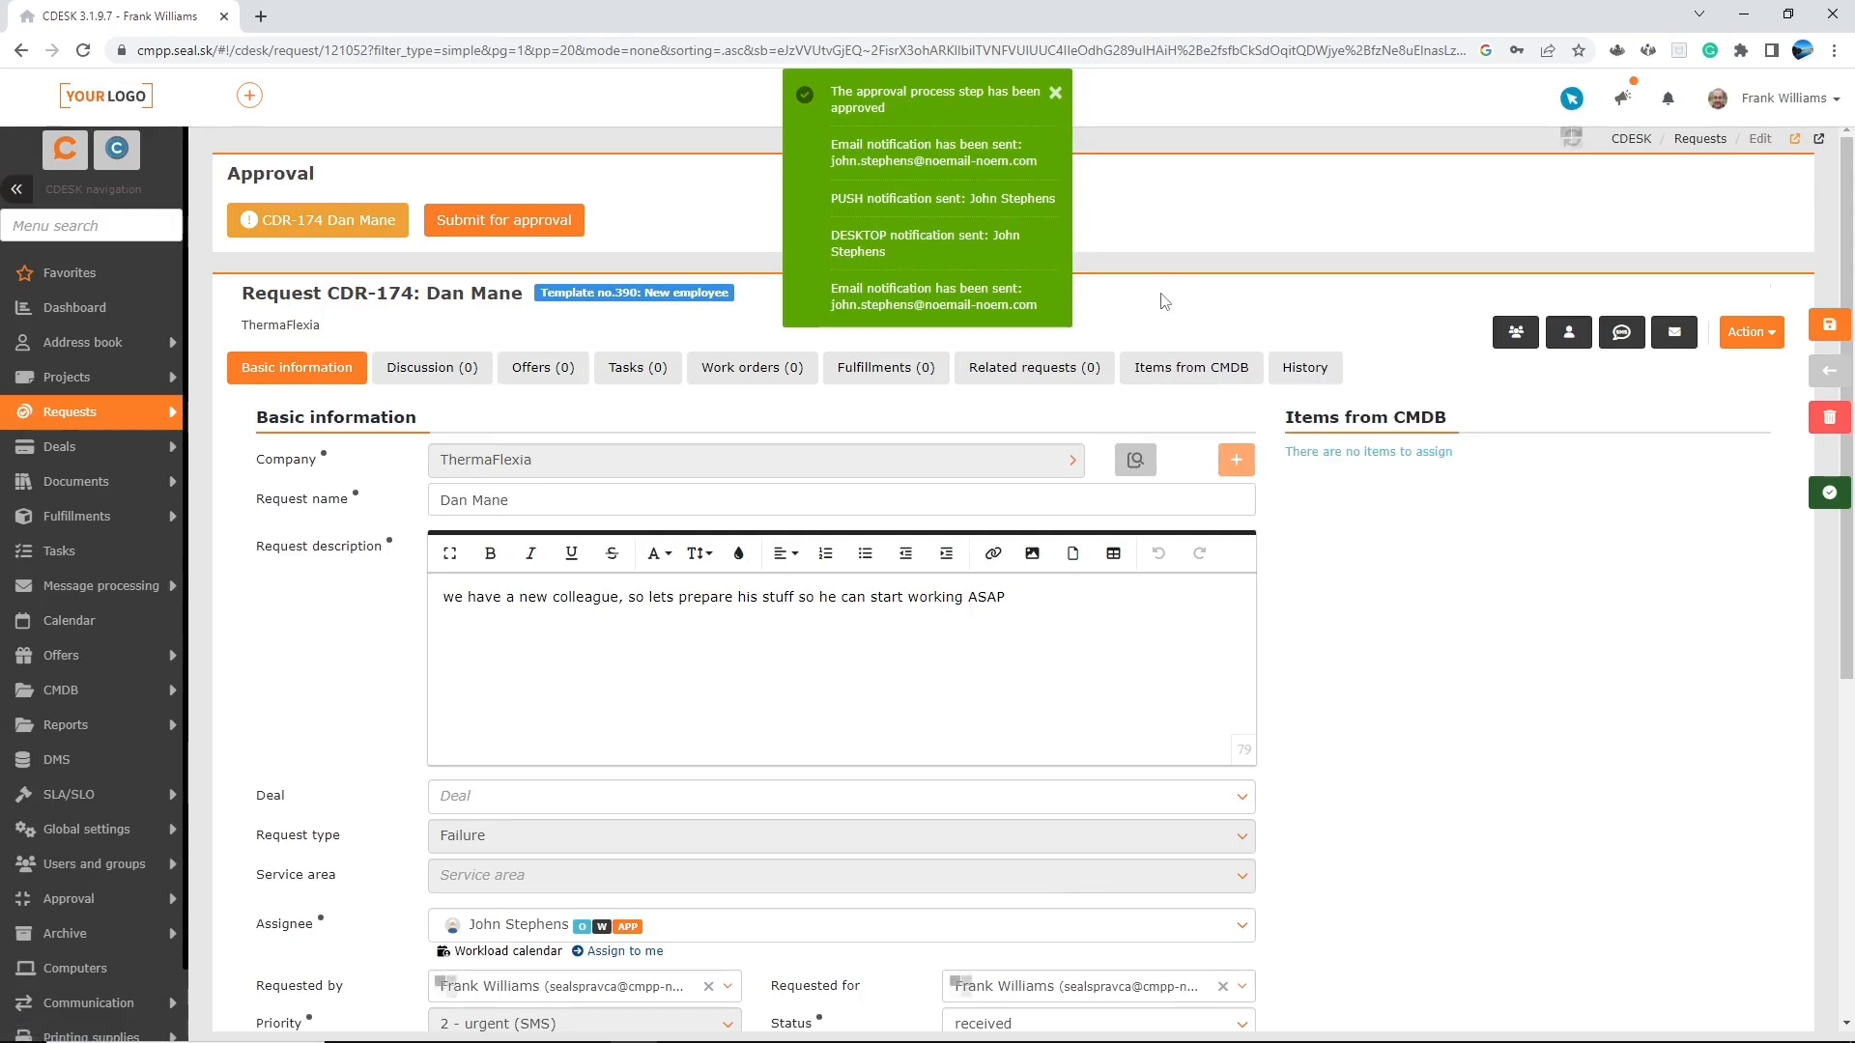
# Dismiss the notification and view the work orders of request CDR-174
pyautogui.click(1055, 92)
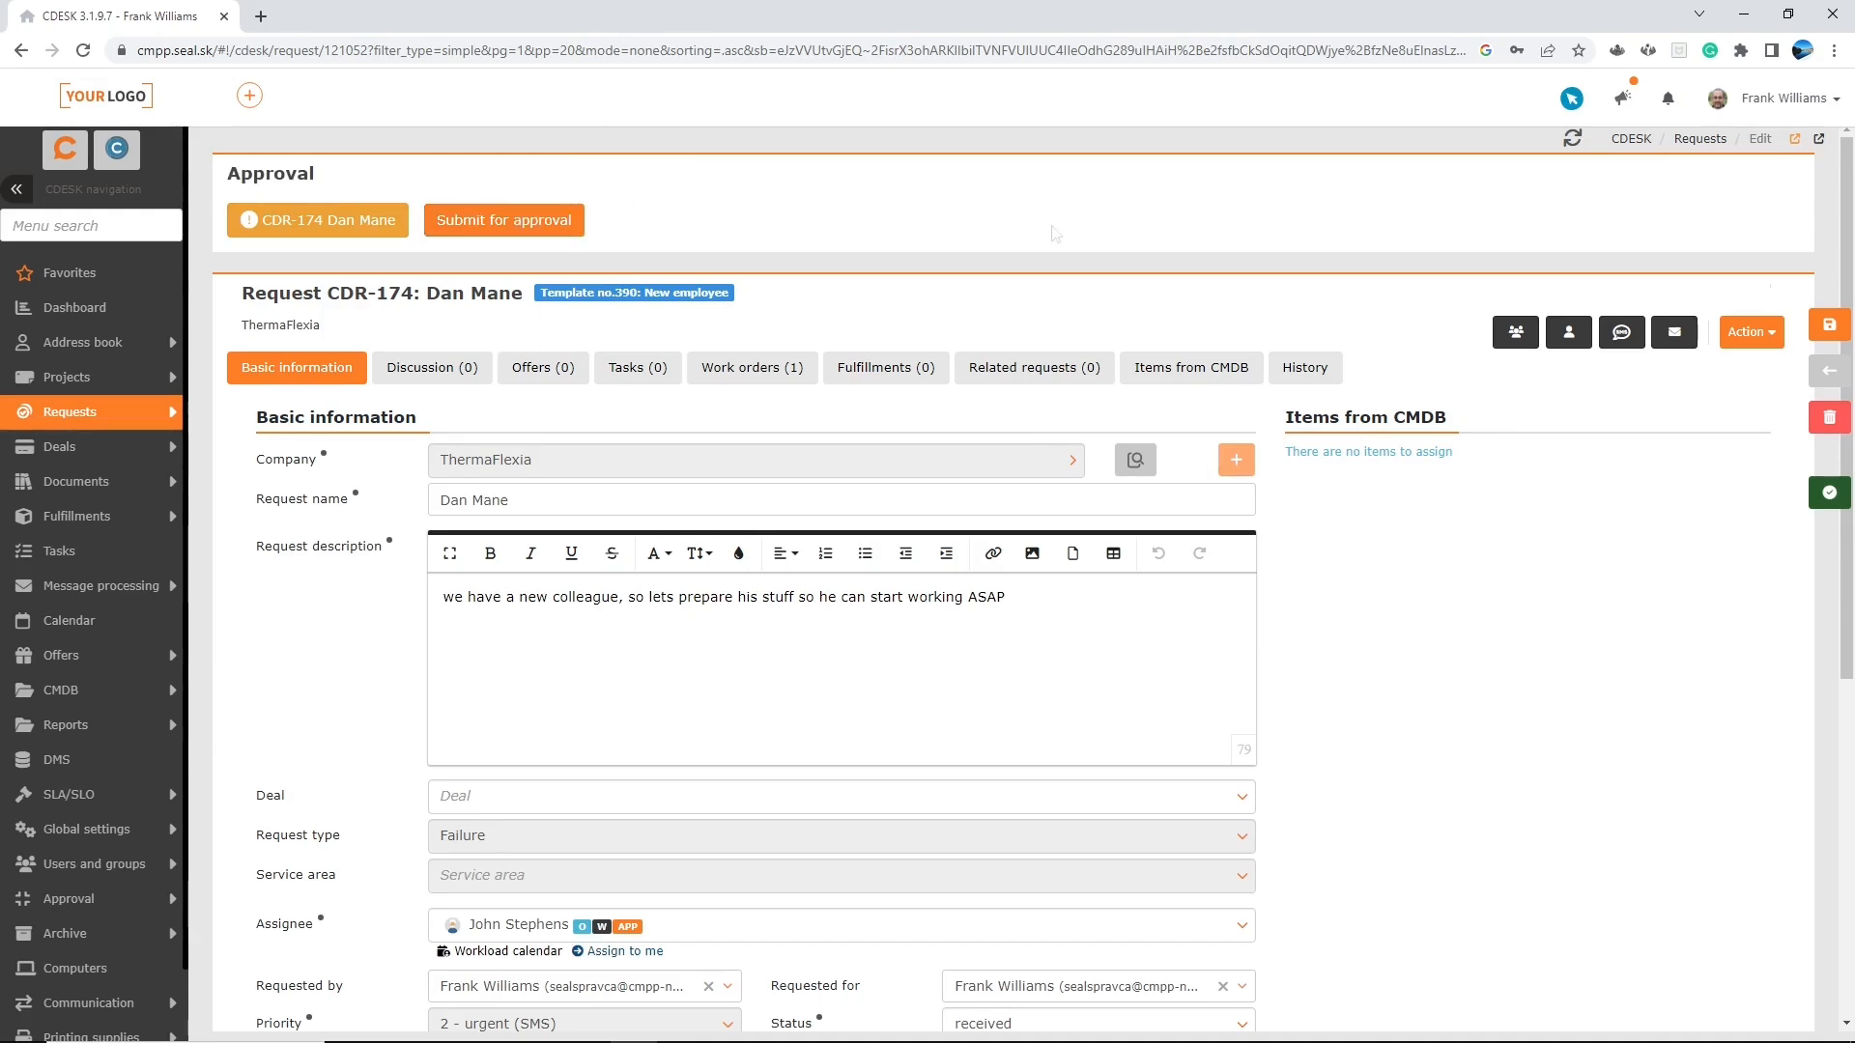
pyautogui.click(784, 364)
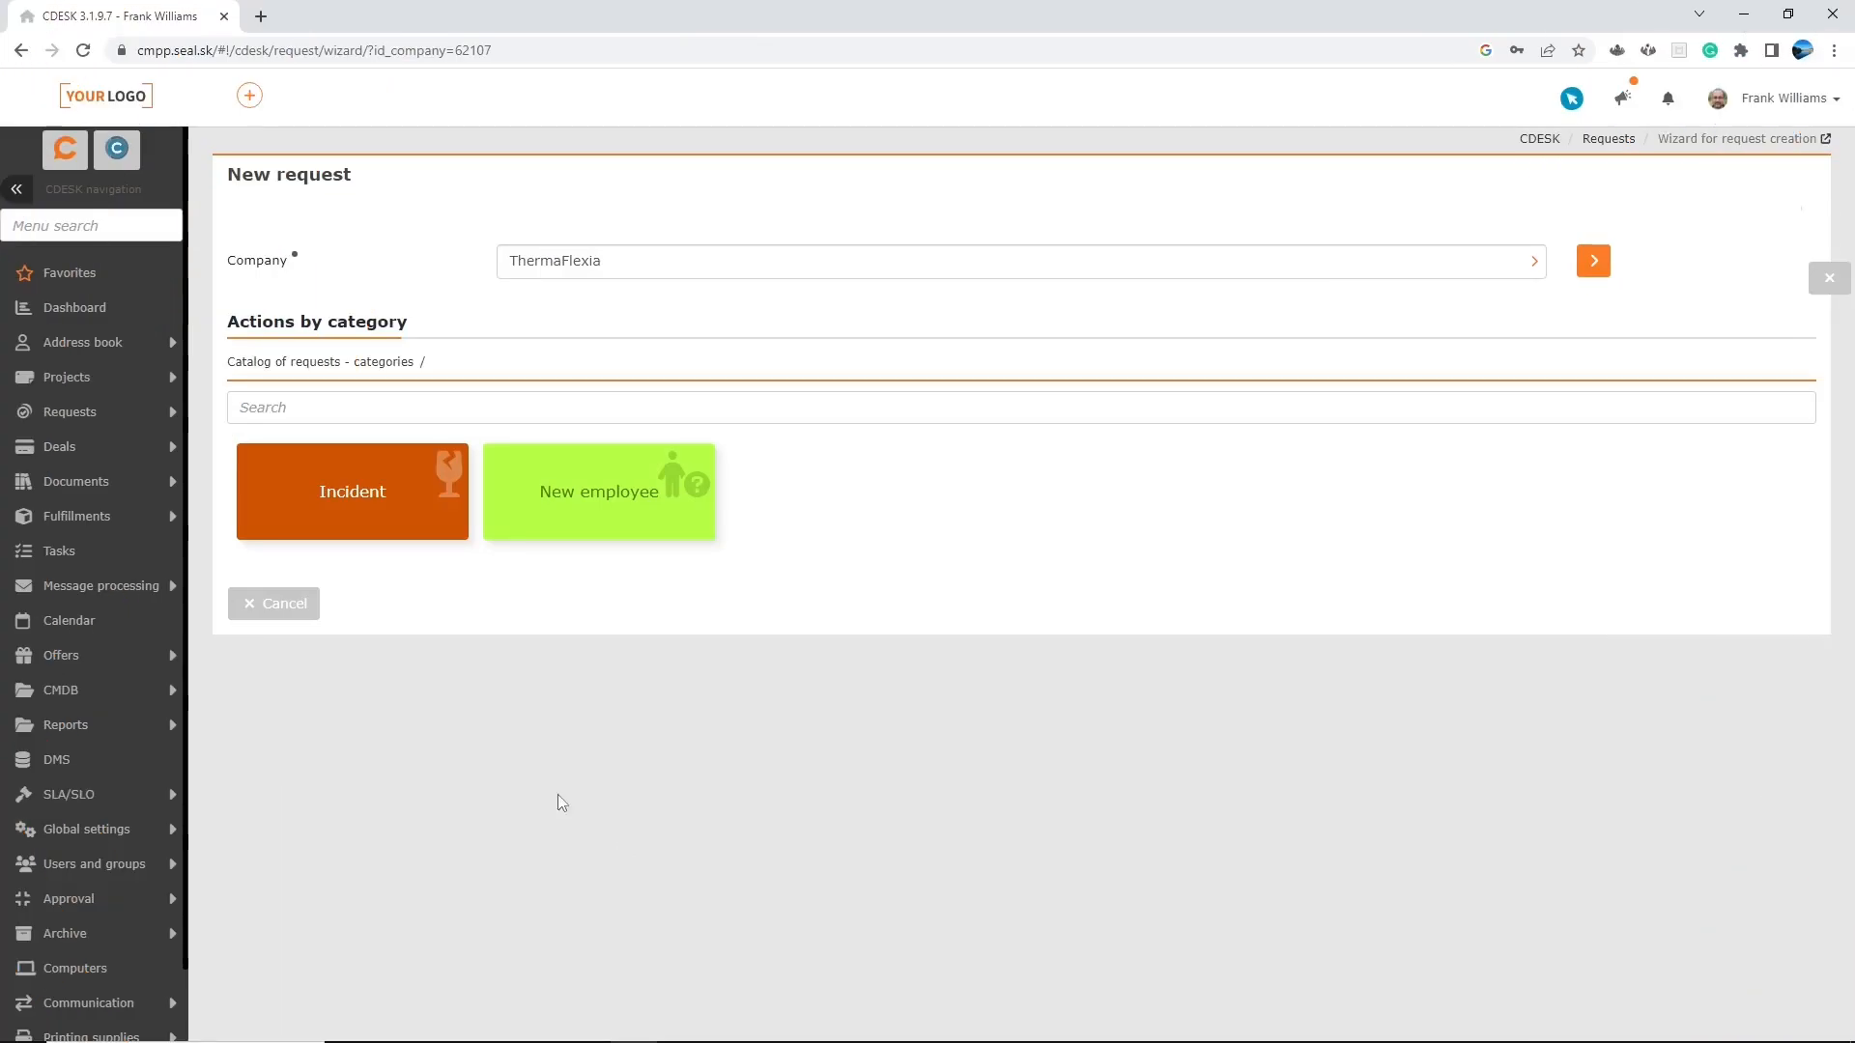
# Add a work order template titled "New employee - Car" and assign it to the user who approves cars
pyautogui.moveTo(136, 413)
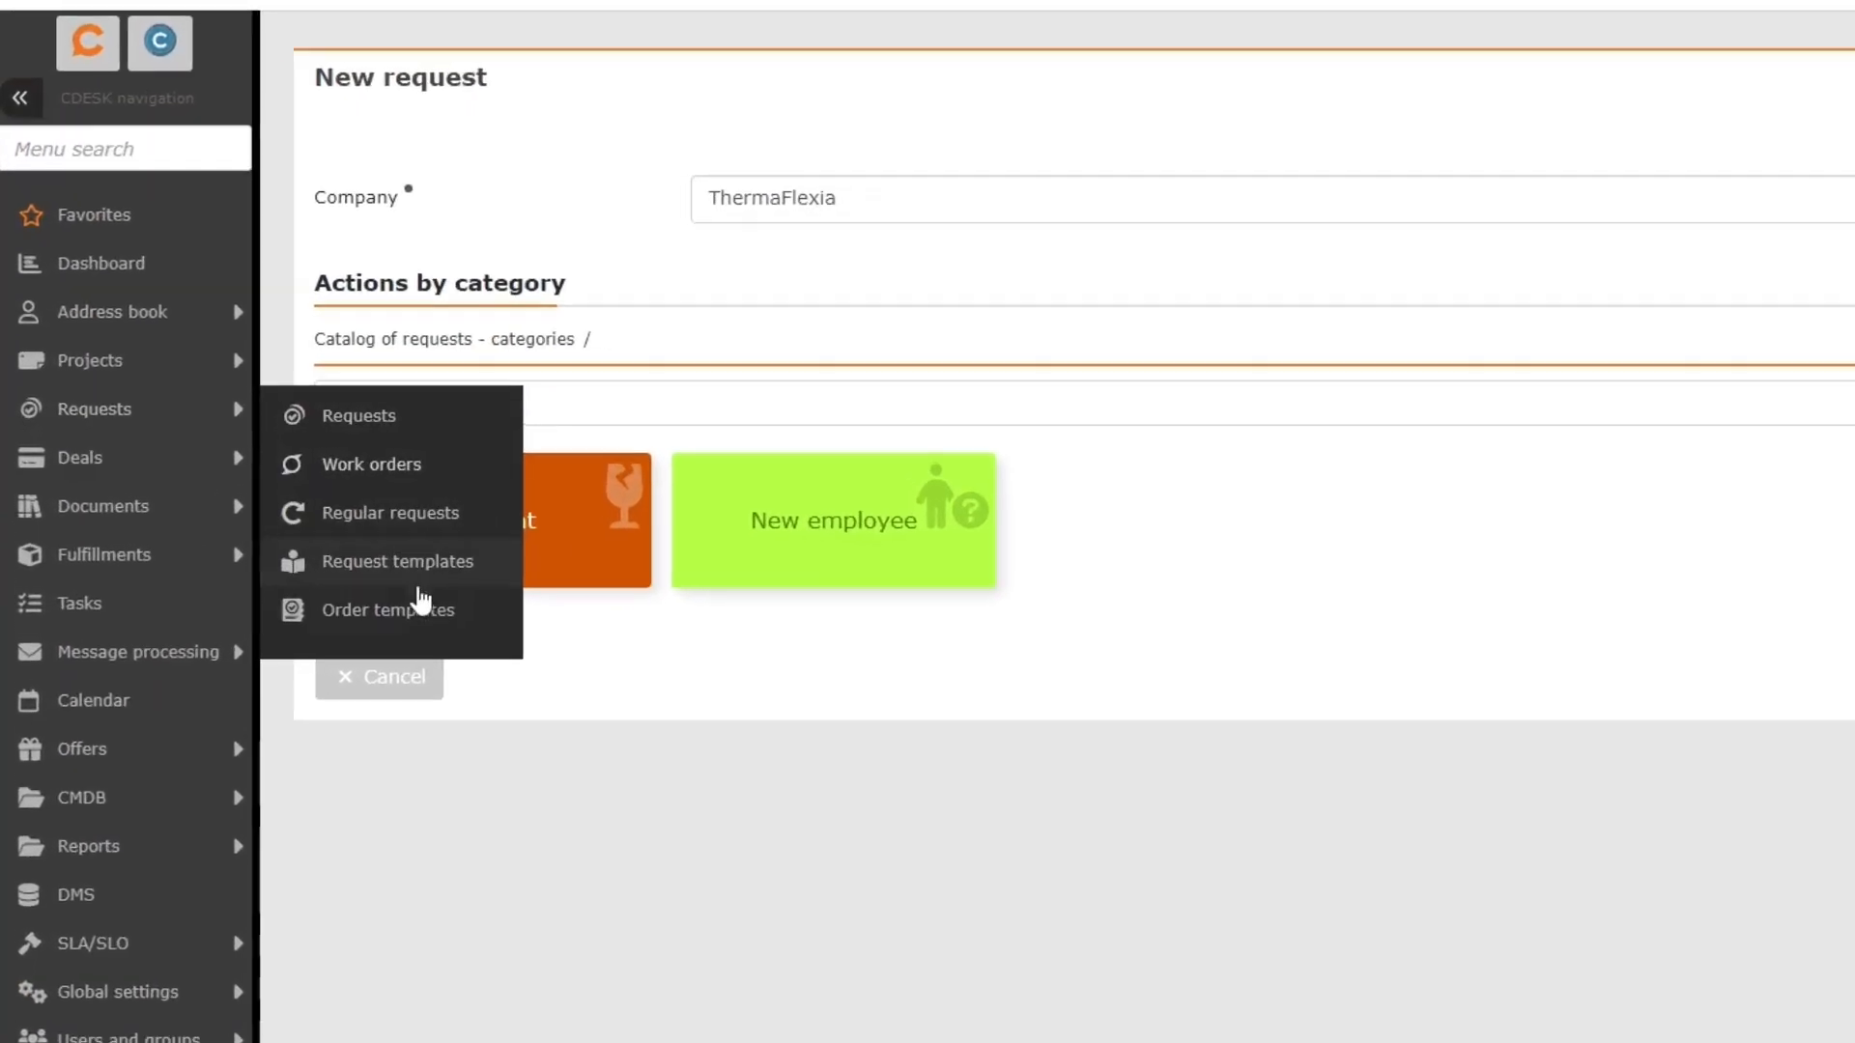
pyautogui.click(534, 671)
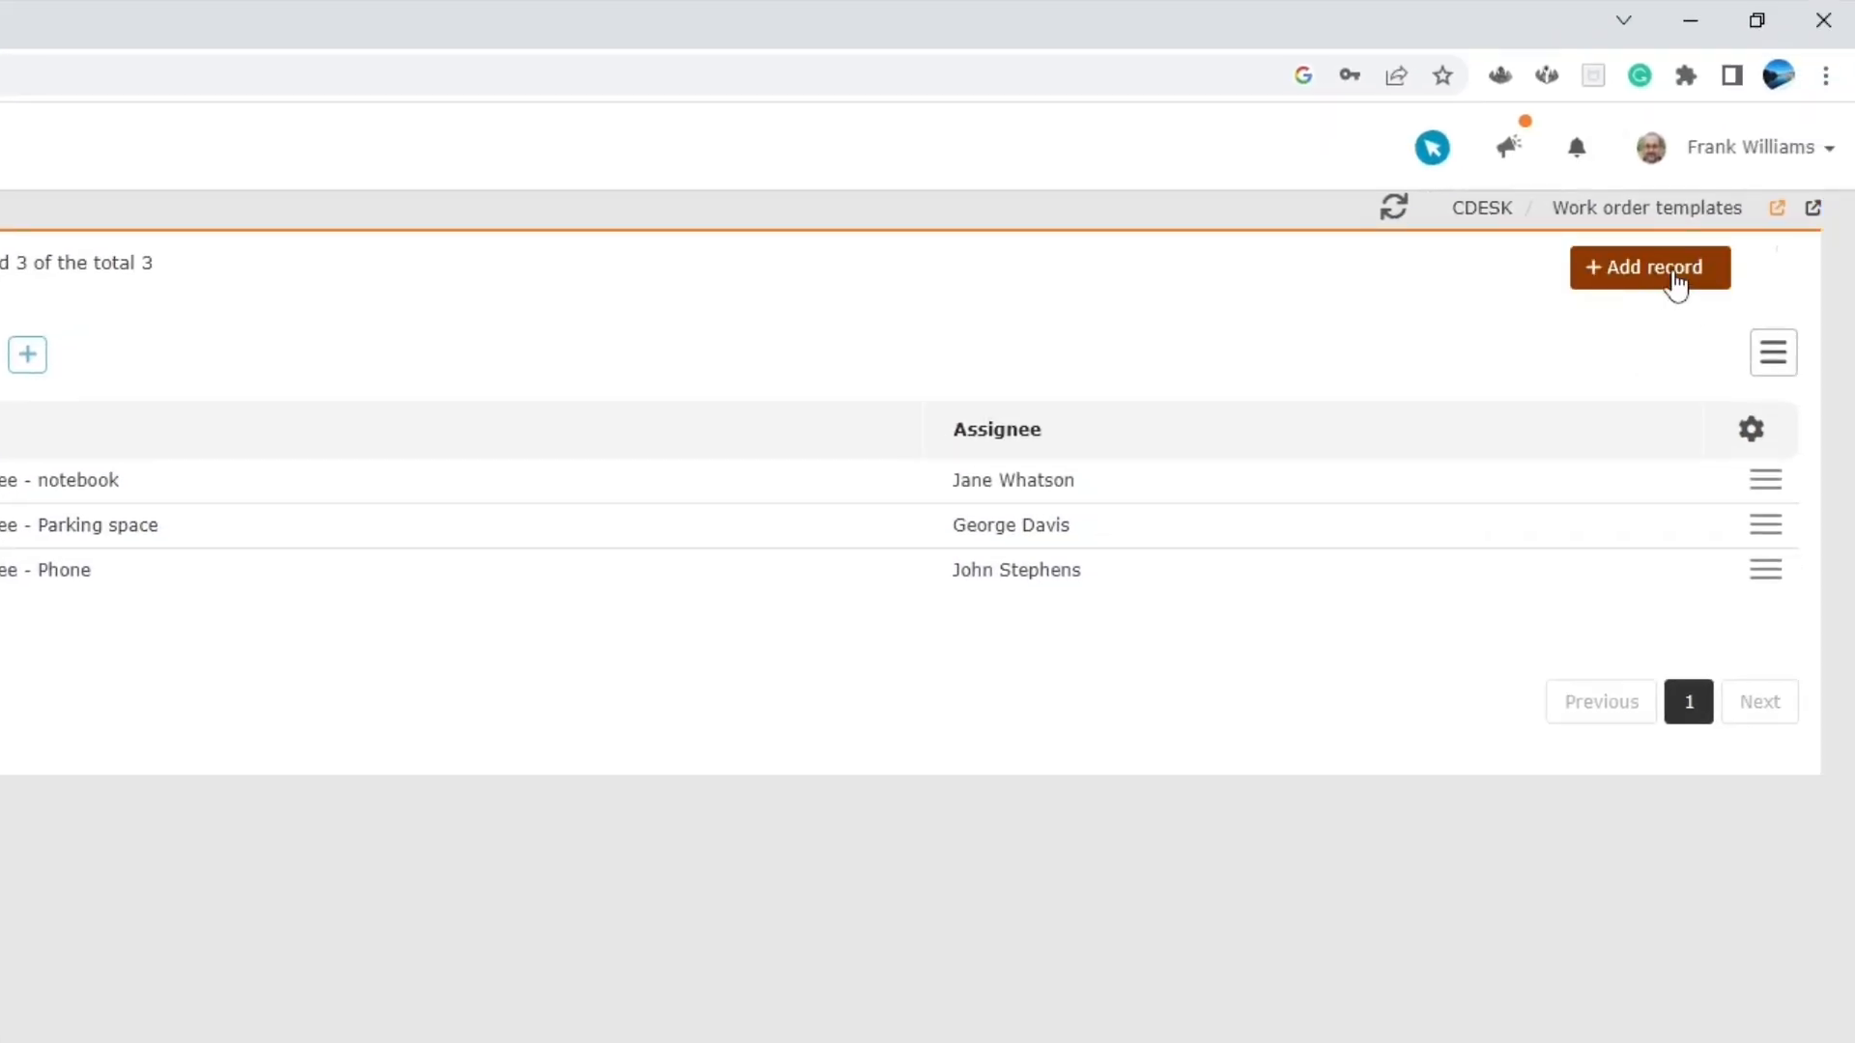
pyautogui.click(1677, 282)
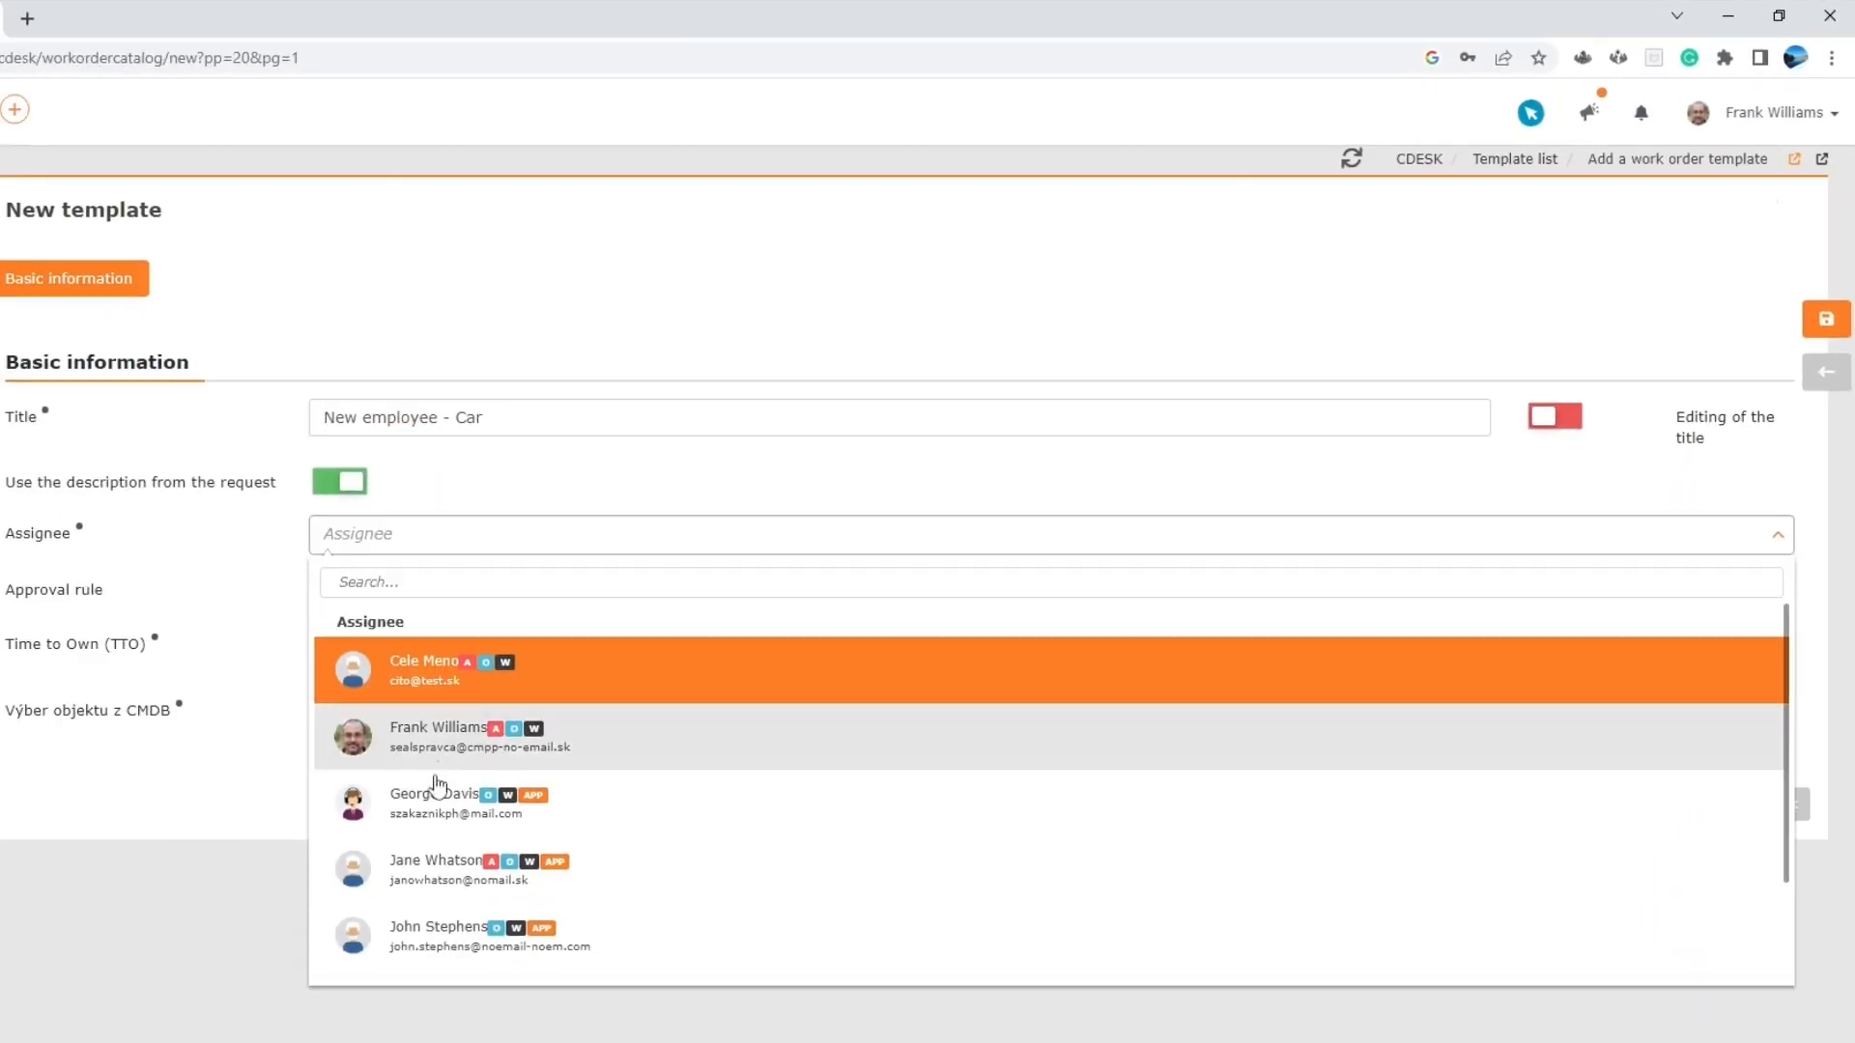
pyautogui.click(438, 794)
# Set the work order template's Time to Own to 1 day and its Time to Resolve according to the request
pyautogui.click(558, 562)
pyautogui.write('1')
pyautogui.click(756, 562)
pyautogui.click(768, 682)
pyautogui.click(1593, 561)
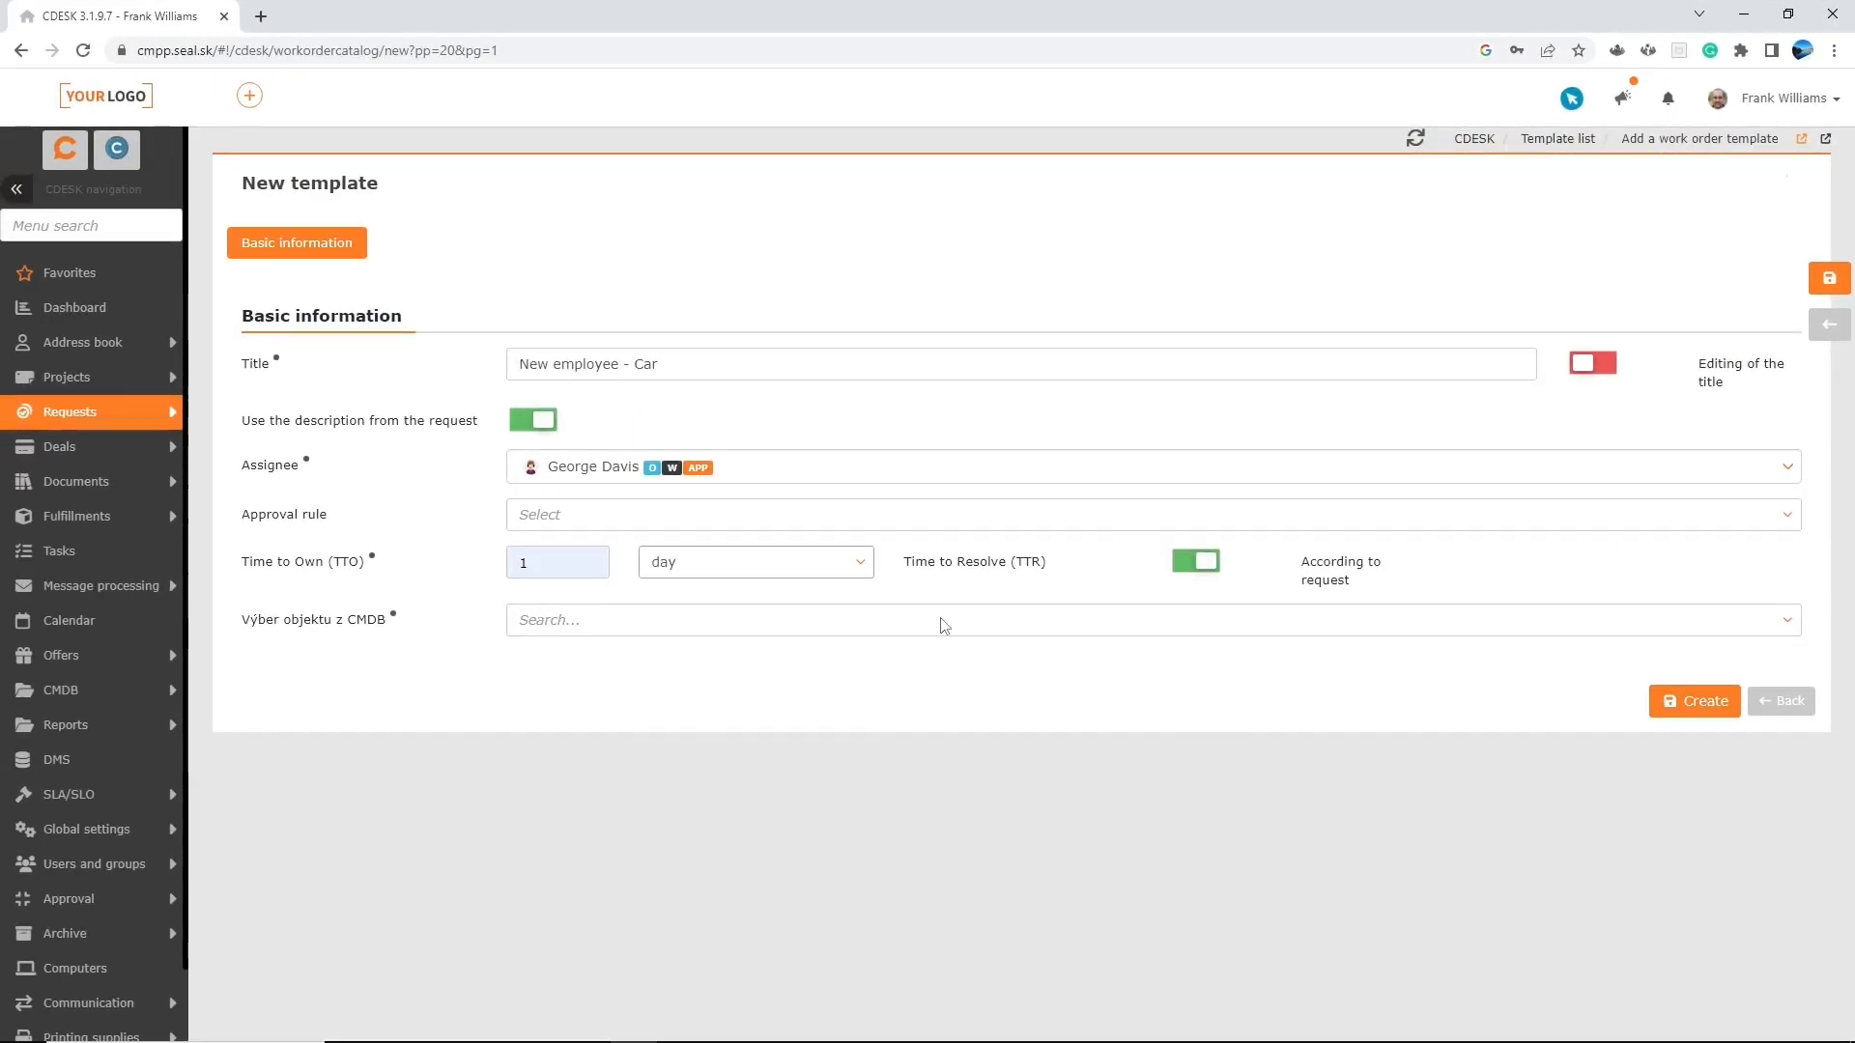
# Make the CMDB object selection Optional and create the work order template
pyautogui.click(943, 622)
pyautogui.click(569, 740)
pyautogui.click(1695, 759)
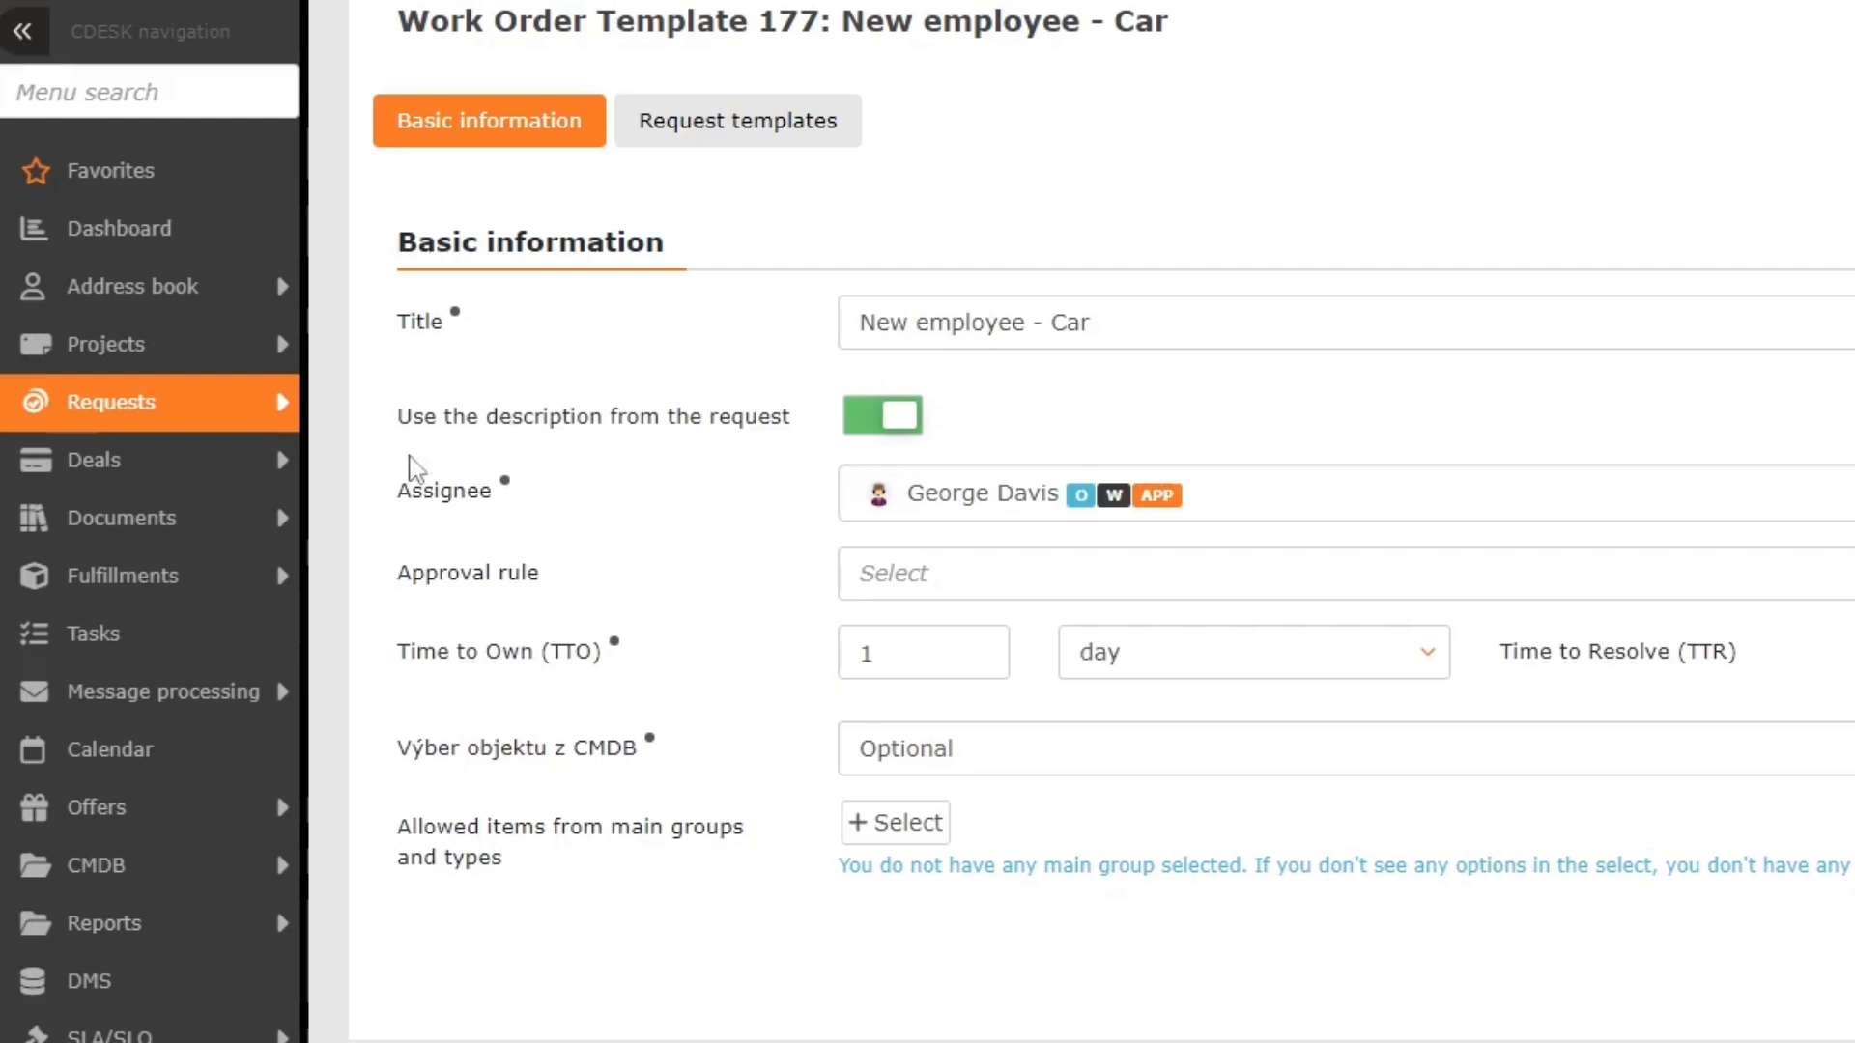
# Open the New employee request template for editing and go to its work orders
pyautogui.moveTo(151, 409)
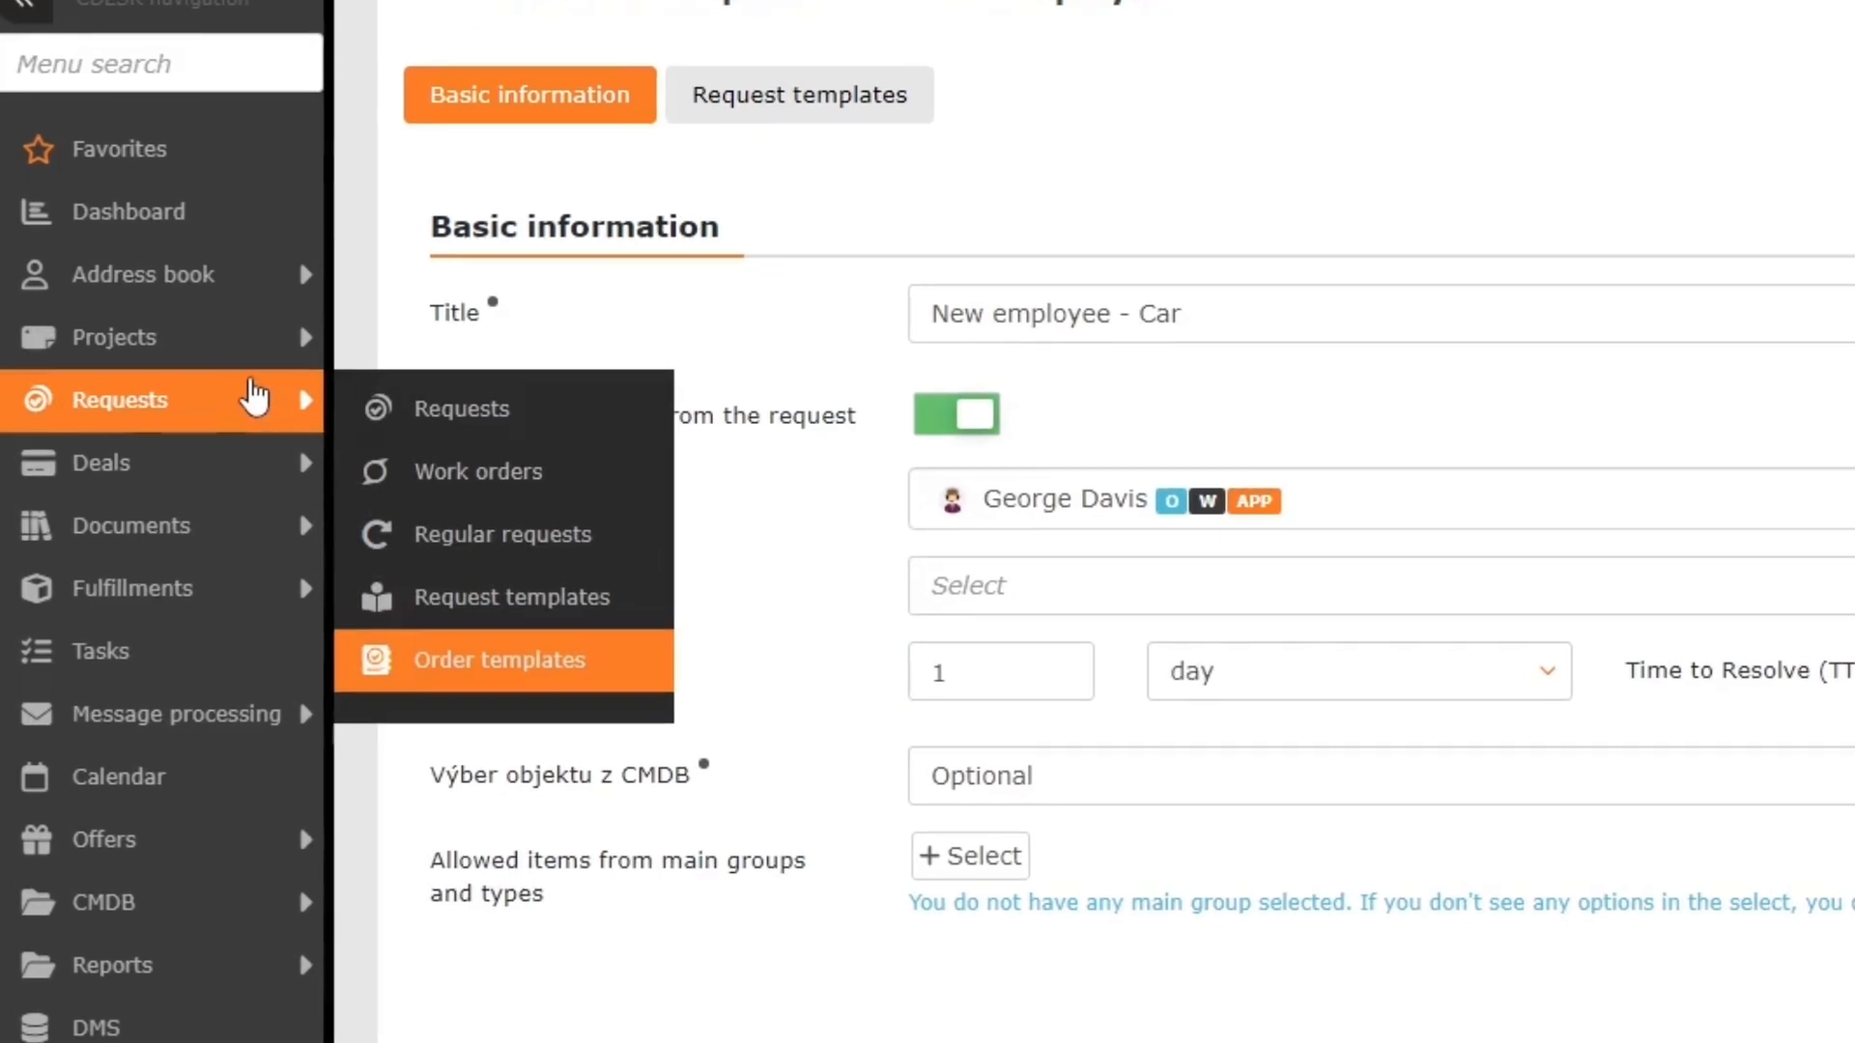
pyautogui.click(628, 609)
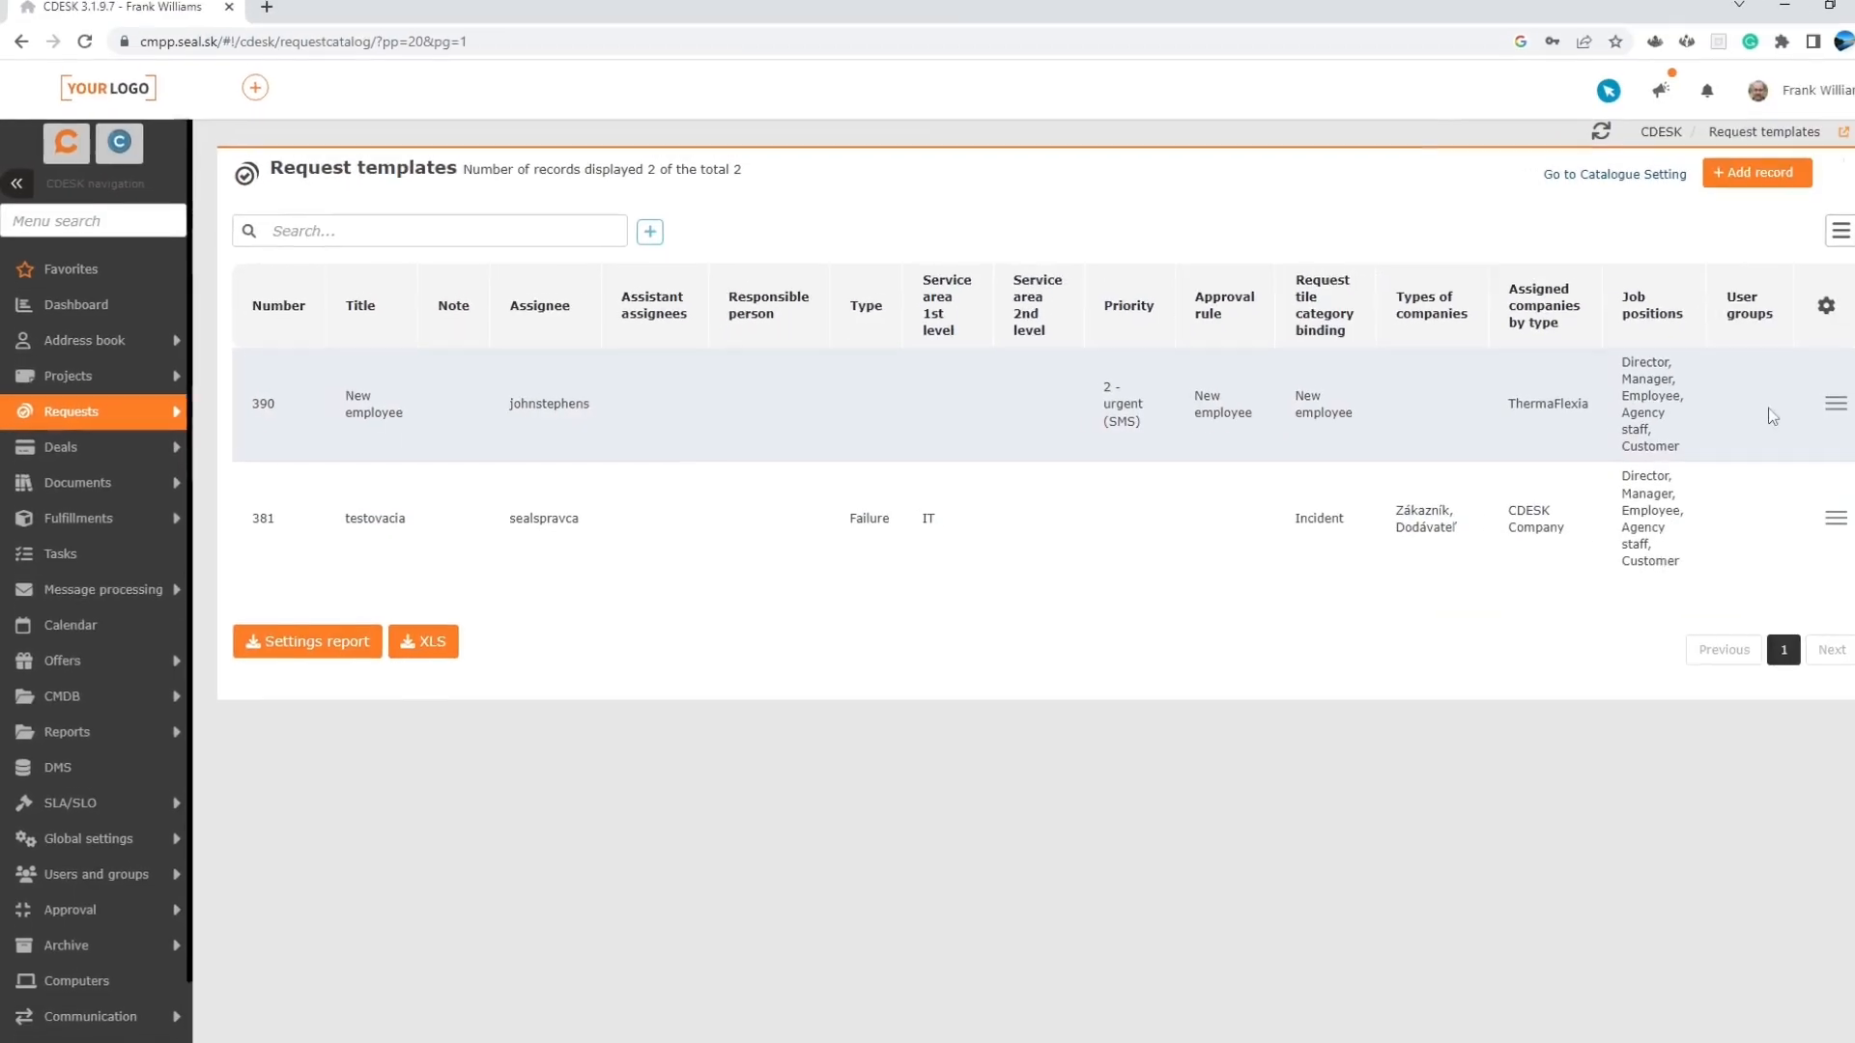
pyautogui.click(1794, 404)
pyautogui.click(1708, 413)
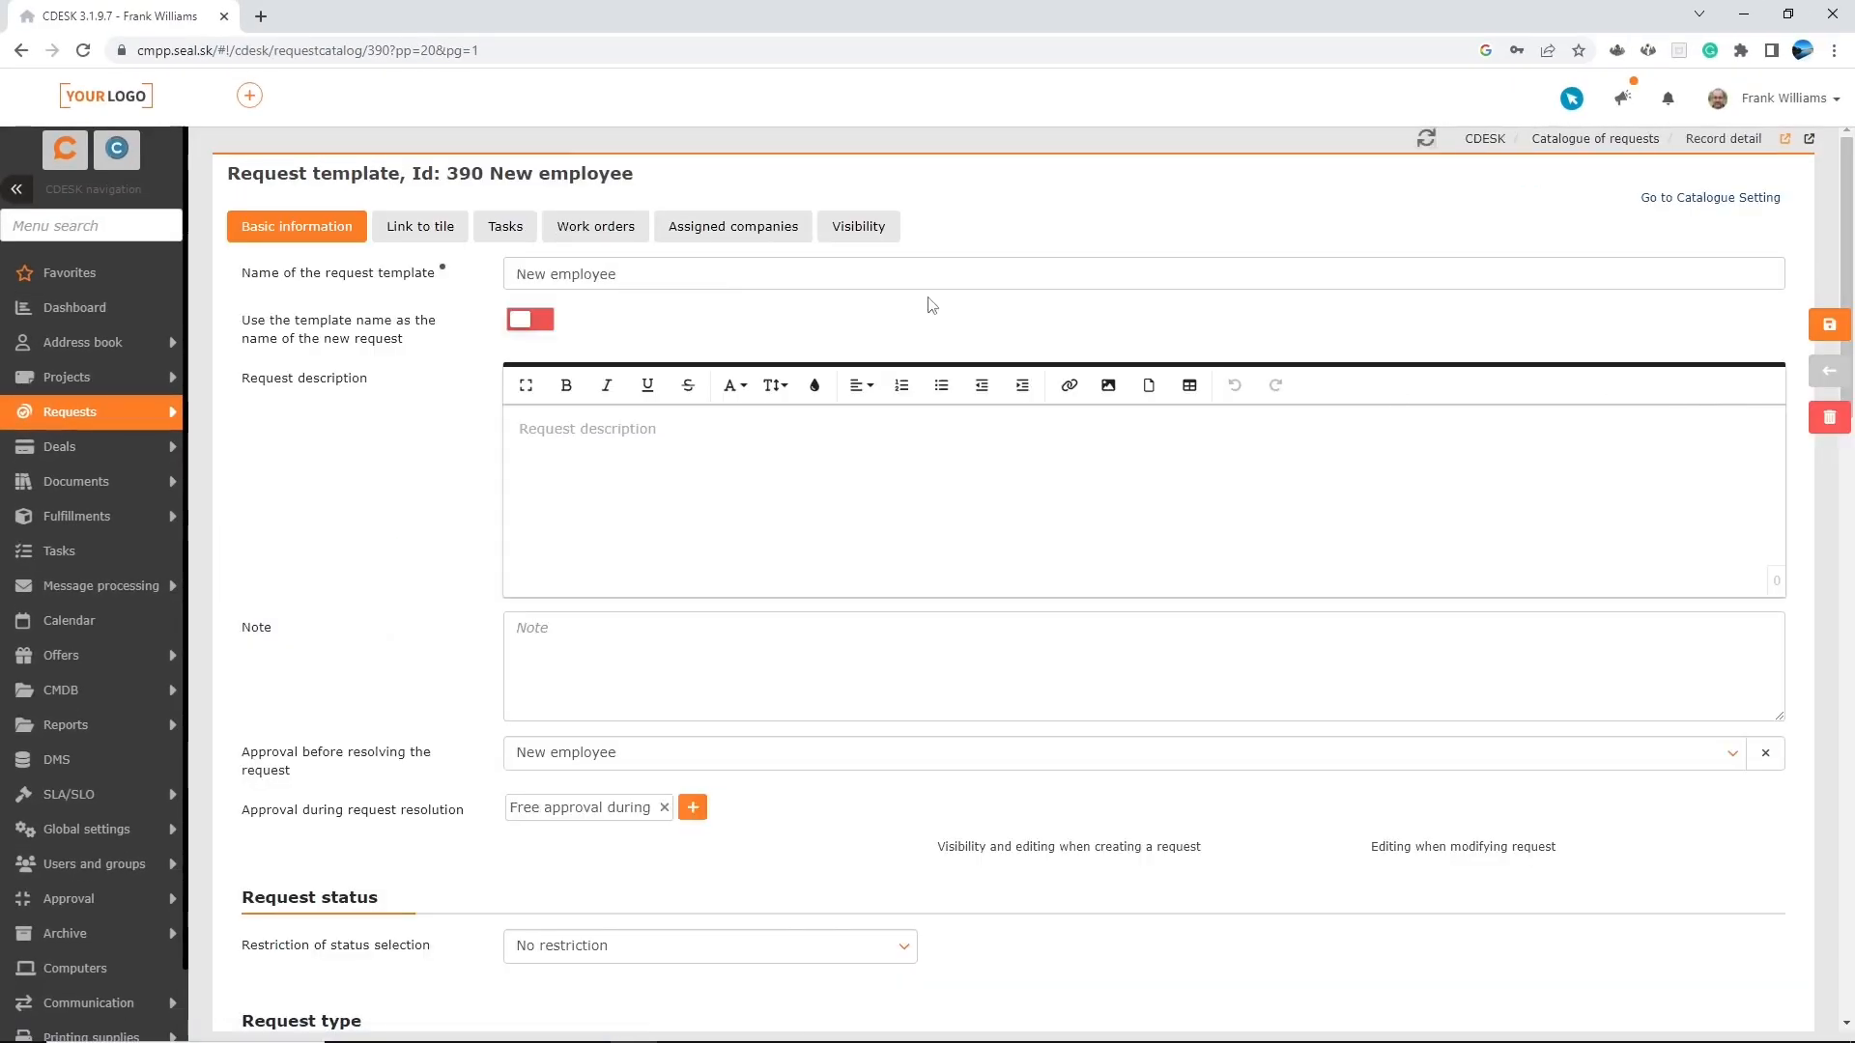
pyautogui.click(597, 226)
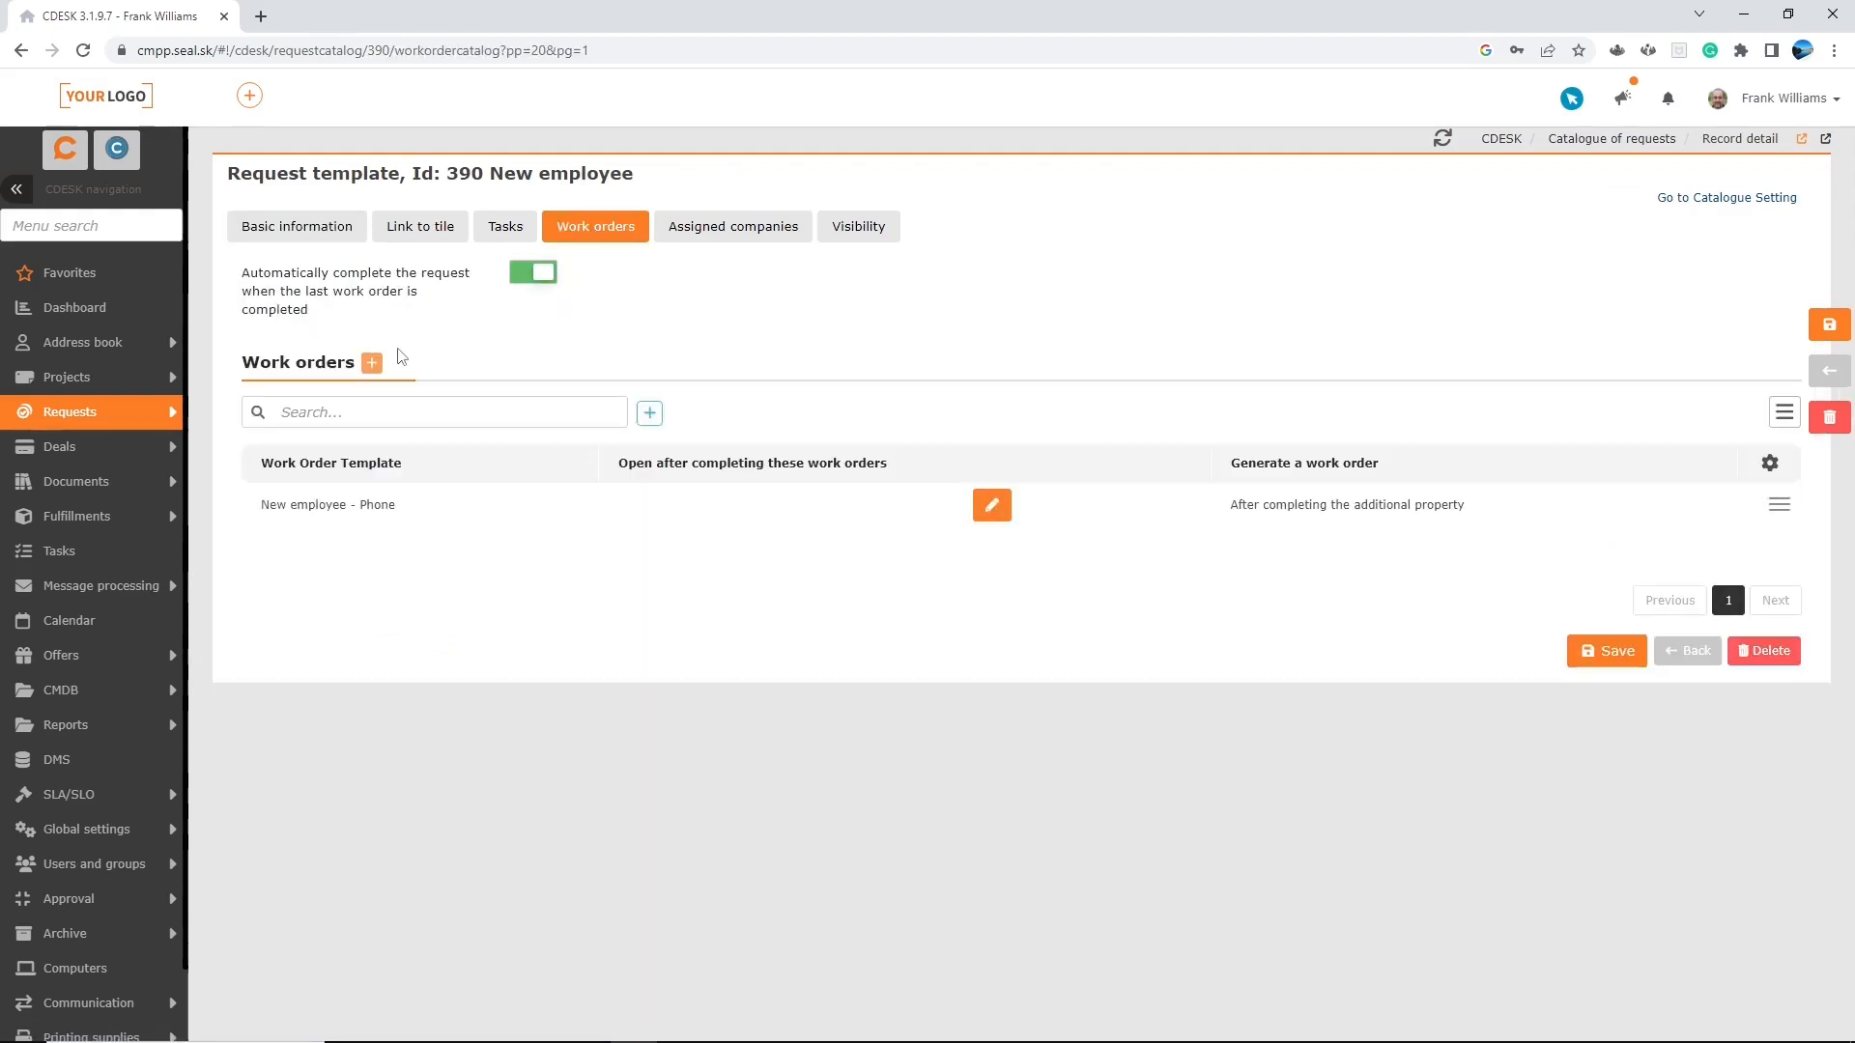
# Add a work order using the "New employee - Car" template and exclude the Parking space, Telefón and Notebook additional properties
pyautogui.click(372, 364)
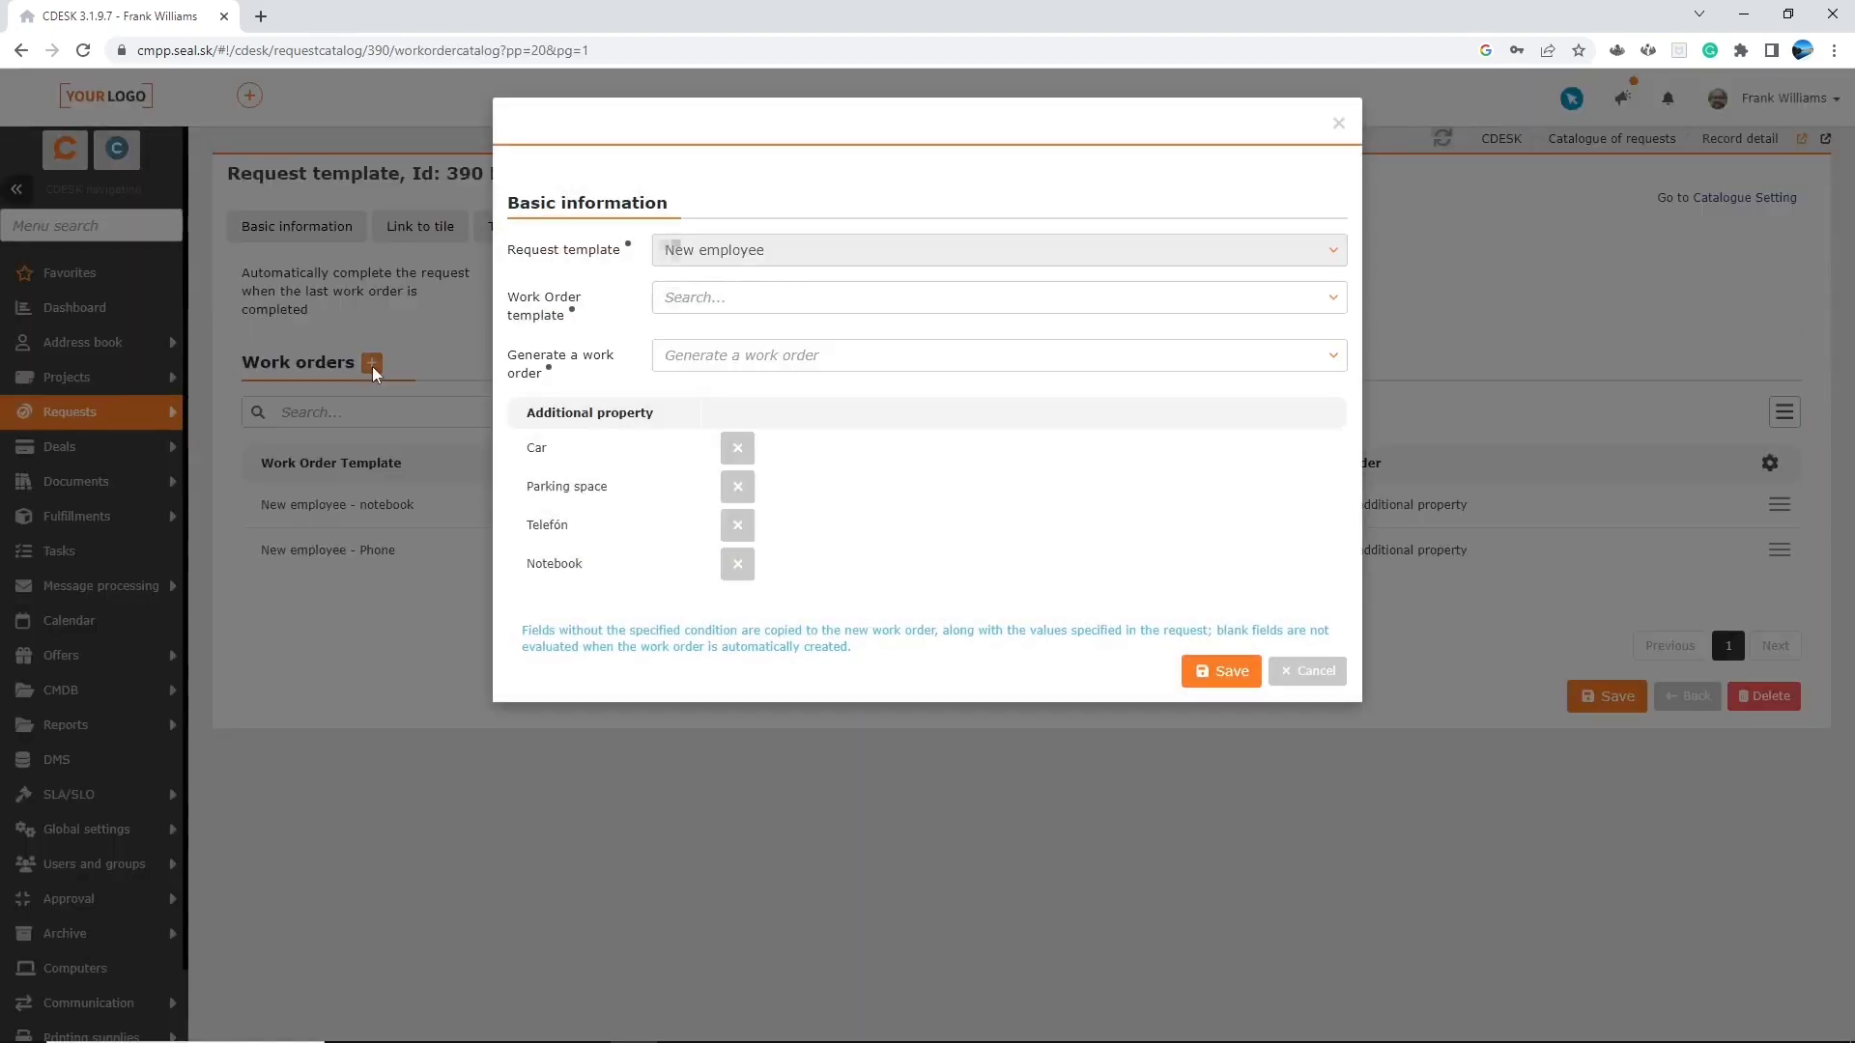
pyautogui.click(681, 305)
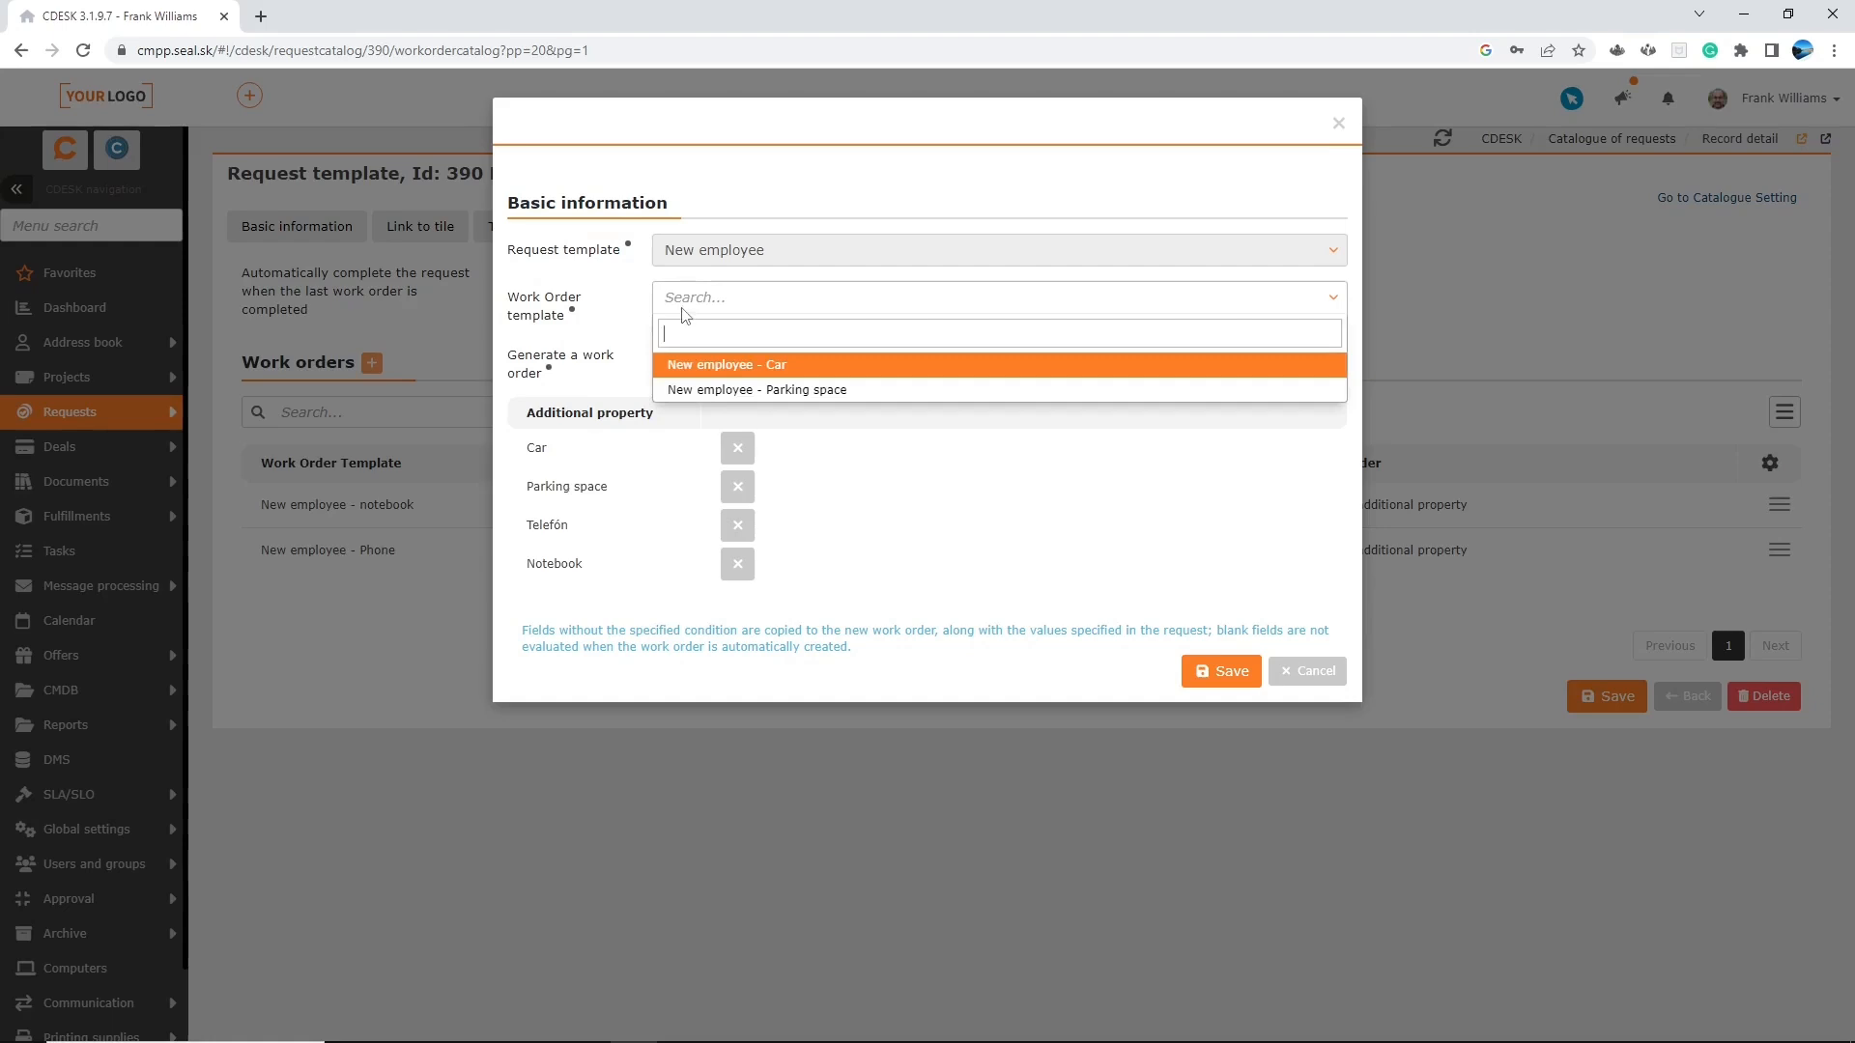
pyautogui.click(727, 376)
pyautogui.click(738, 486)
pyautogui.click(737, 525)
pyautogui.click(737, 563)
# Set the Car work order to generate Automatically and save it to the request template
pyautogui.click(785, 357)
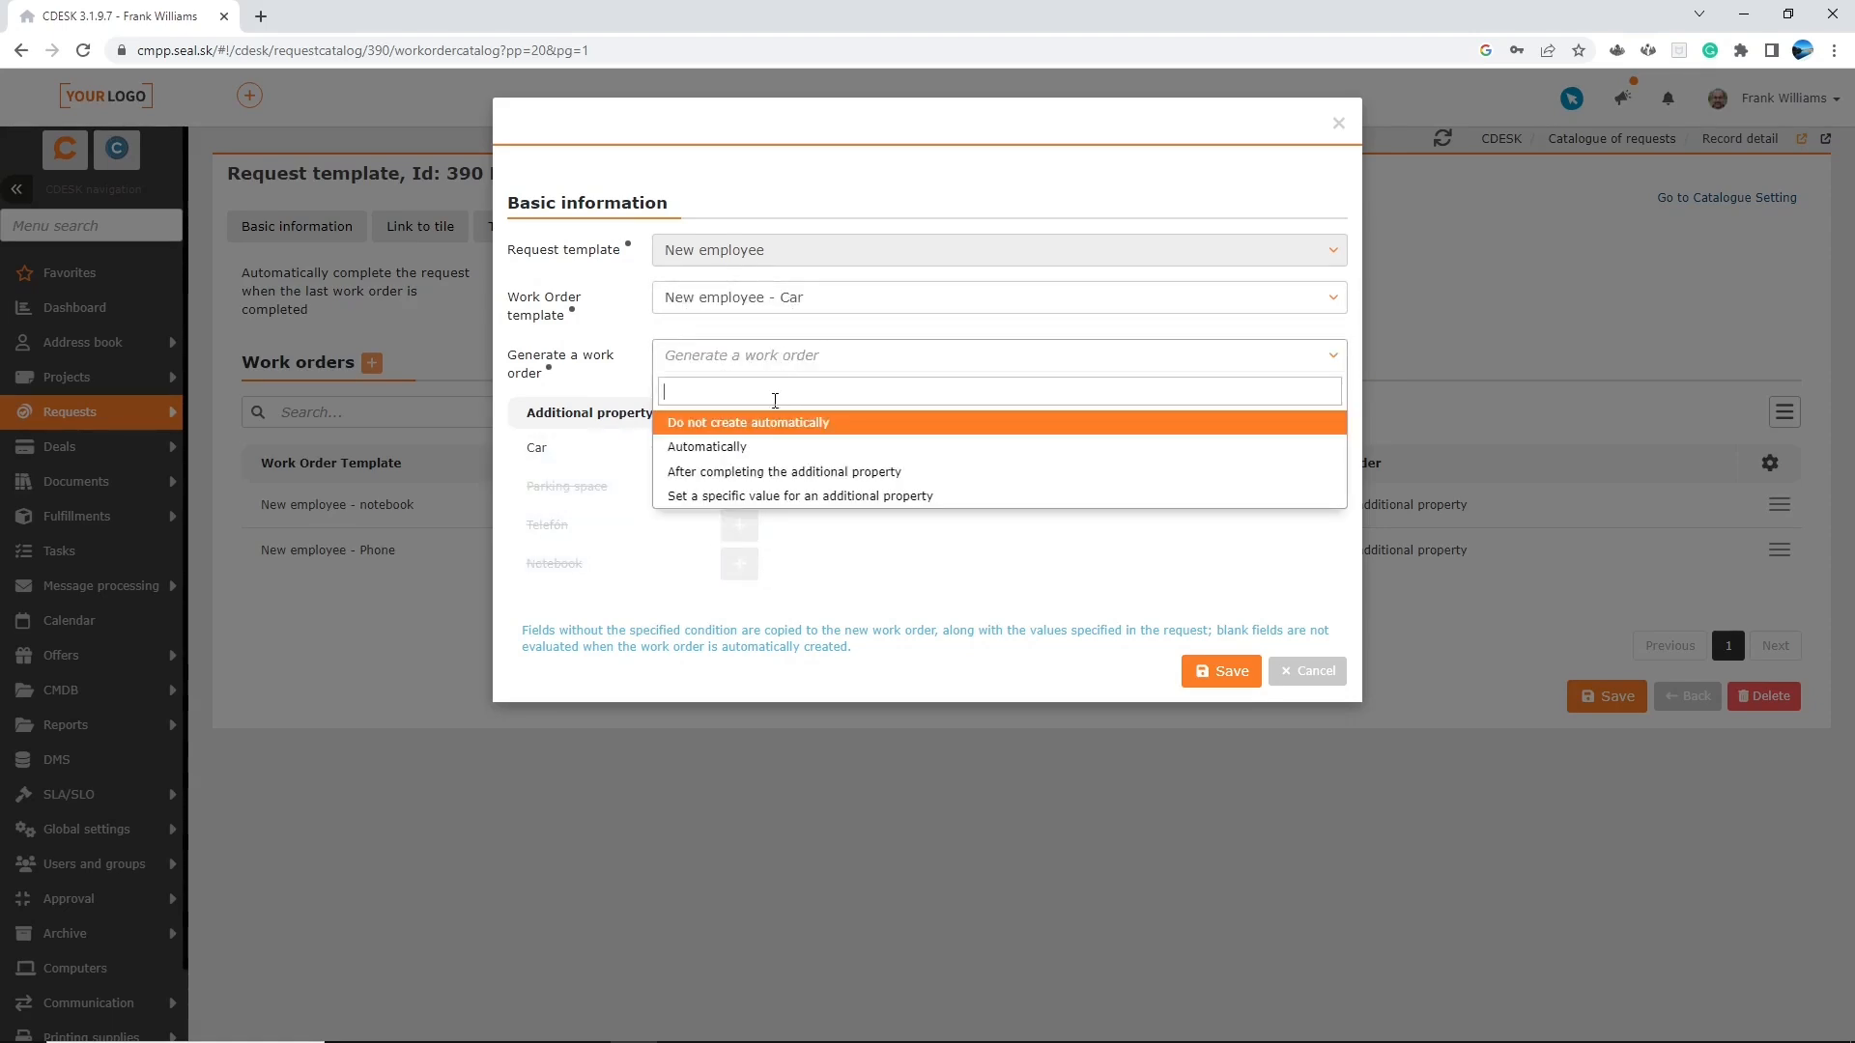
pyautogui.click(755, 448)
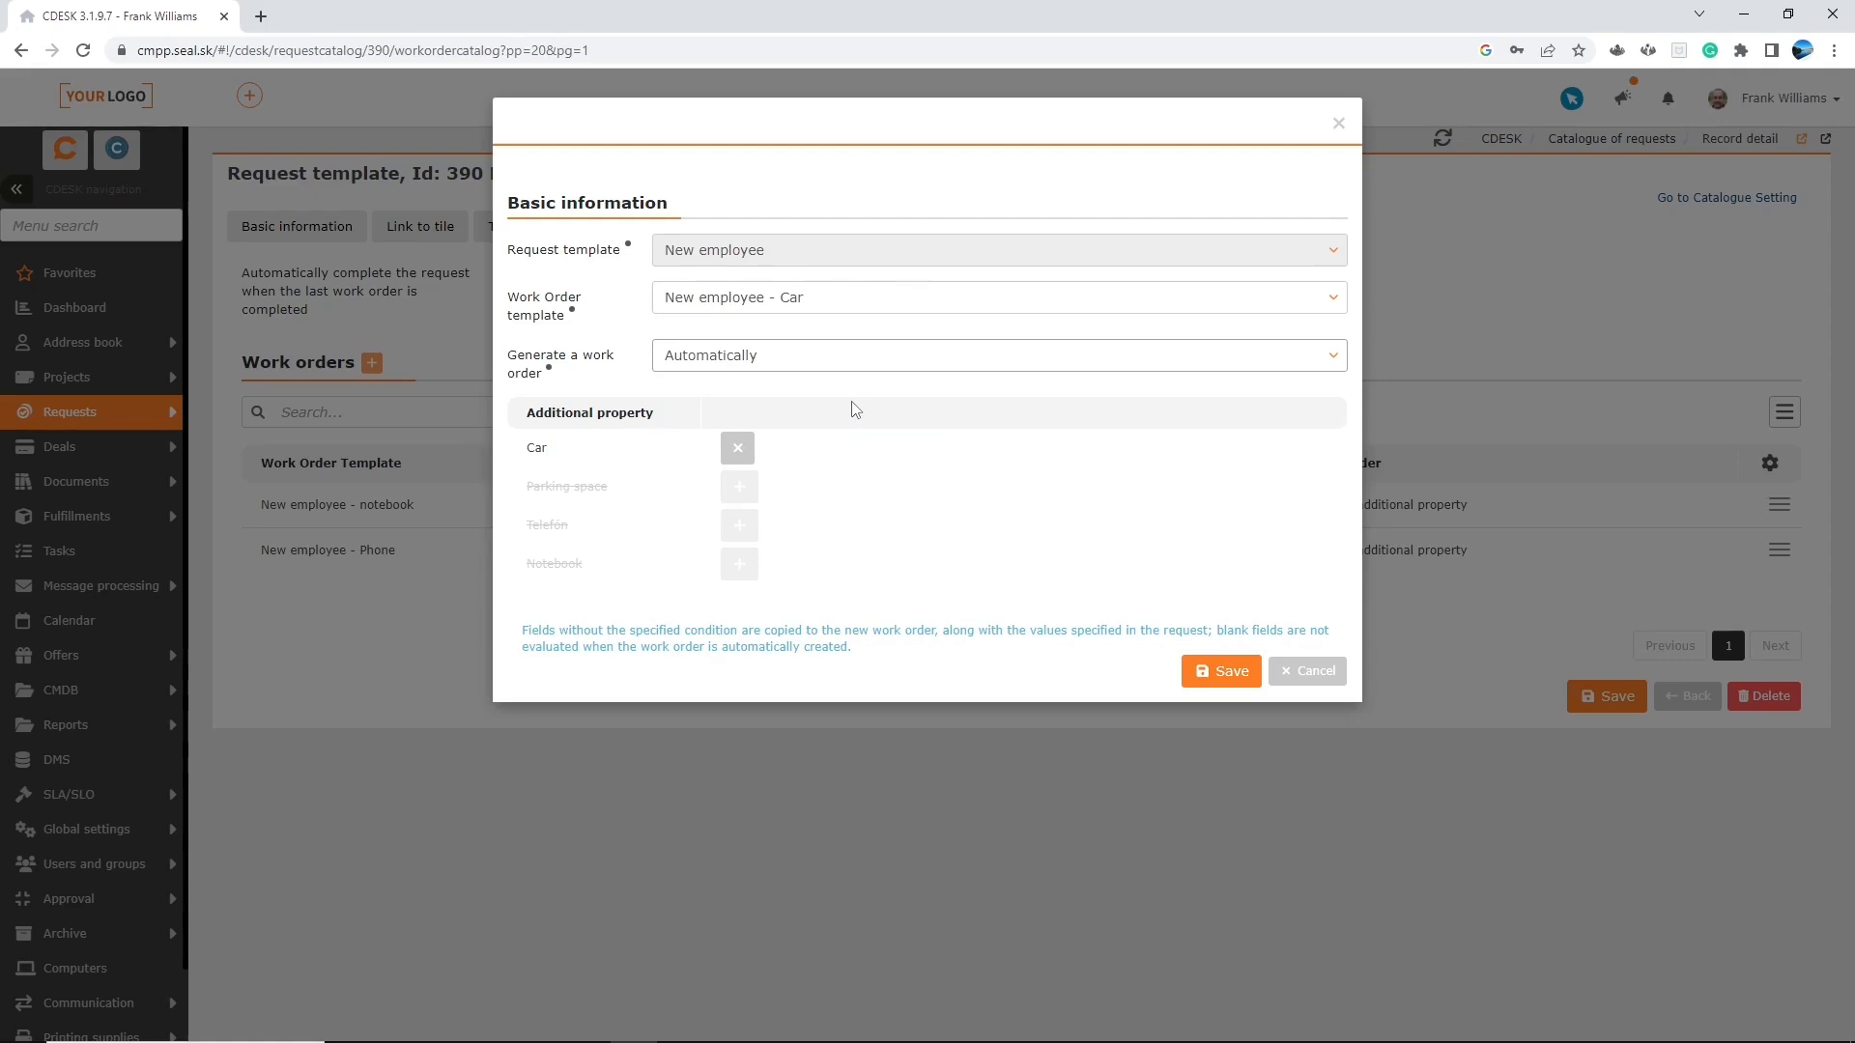
pyautogui.click(1218, 685)
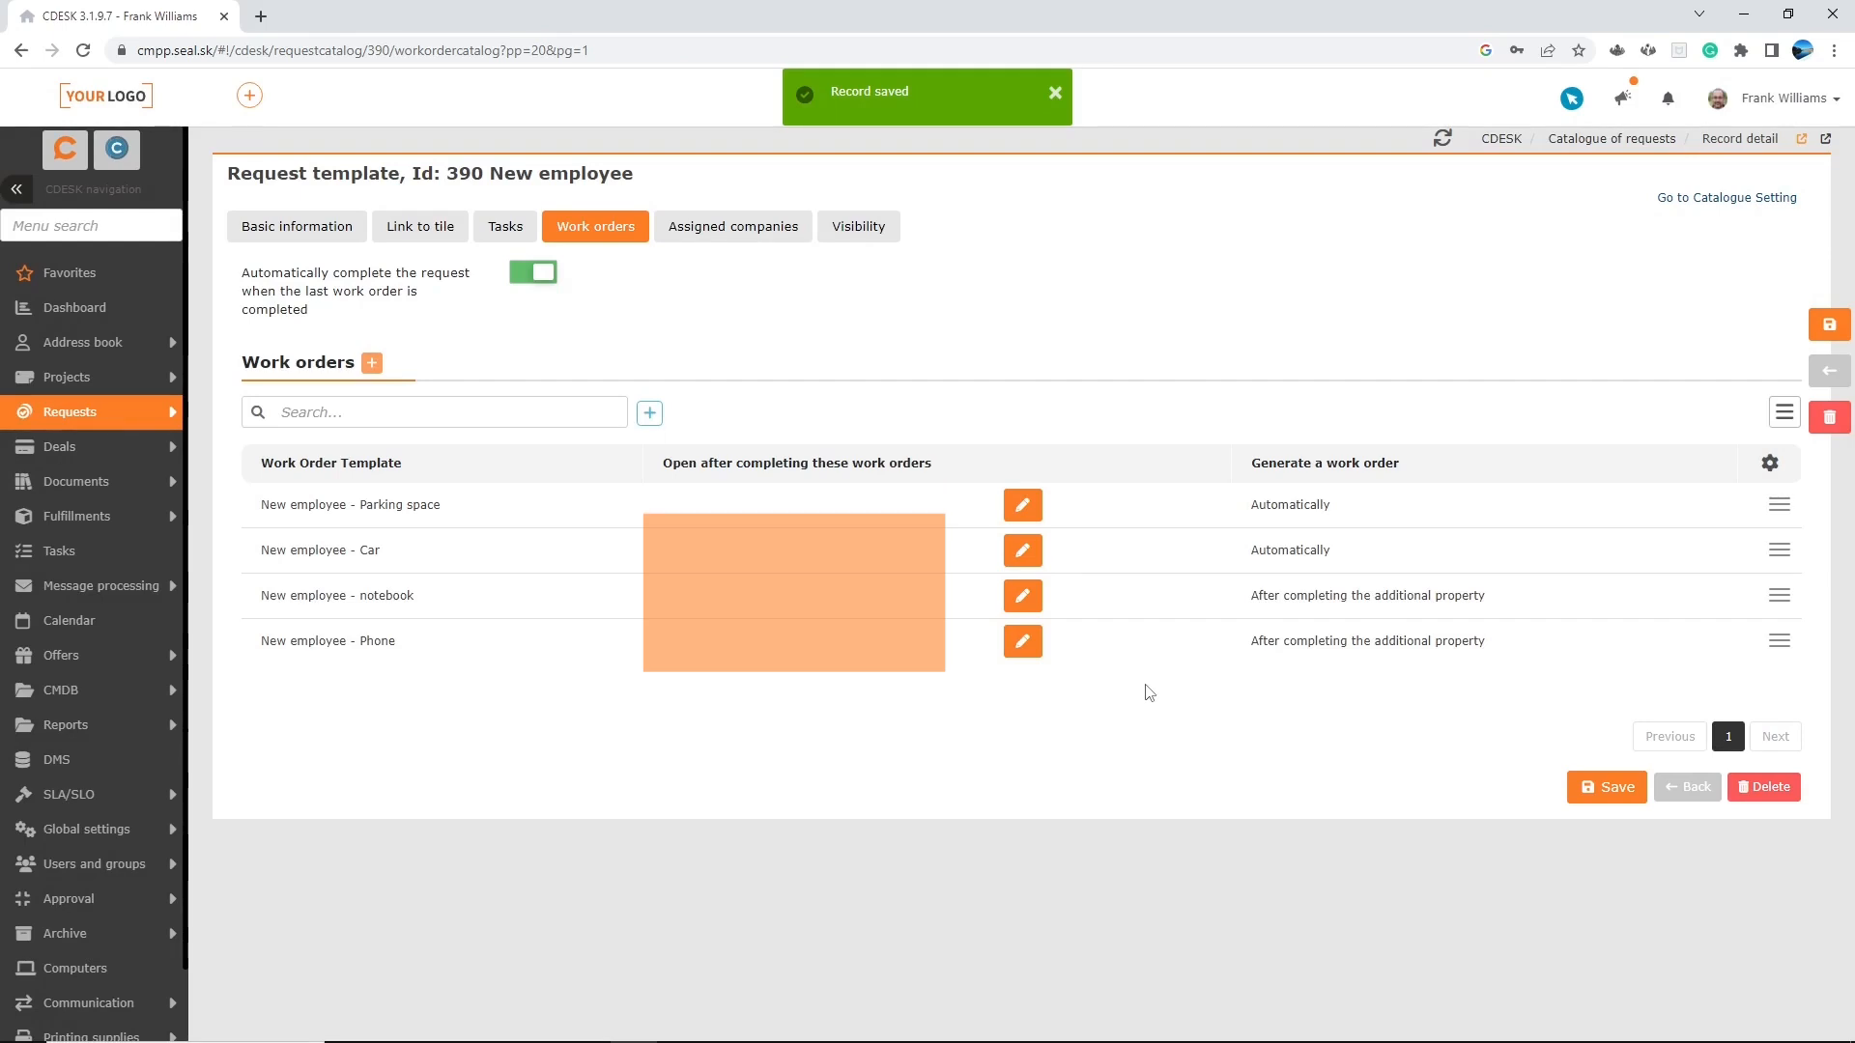
# Make the "New employee - Car" work order open after completing "New employee - Parking space" and confirm the dependency
pyautogui.click(1022, 550)
pyautogui.click(714, 549)
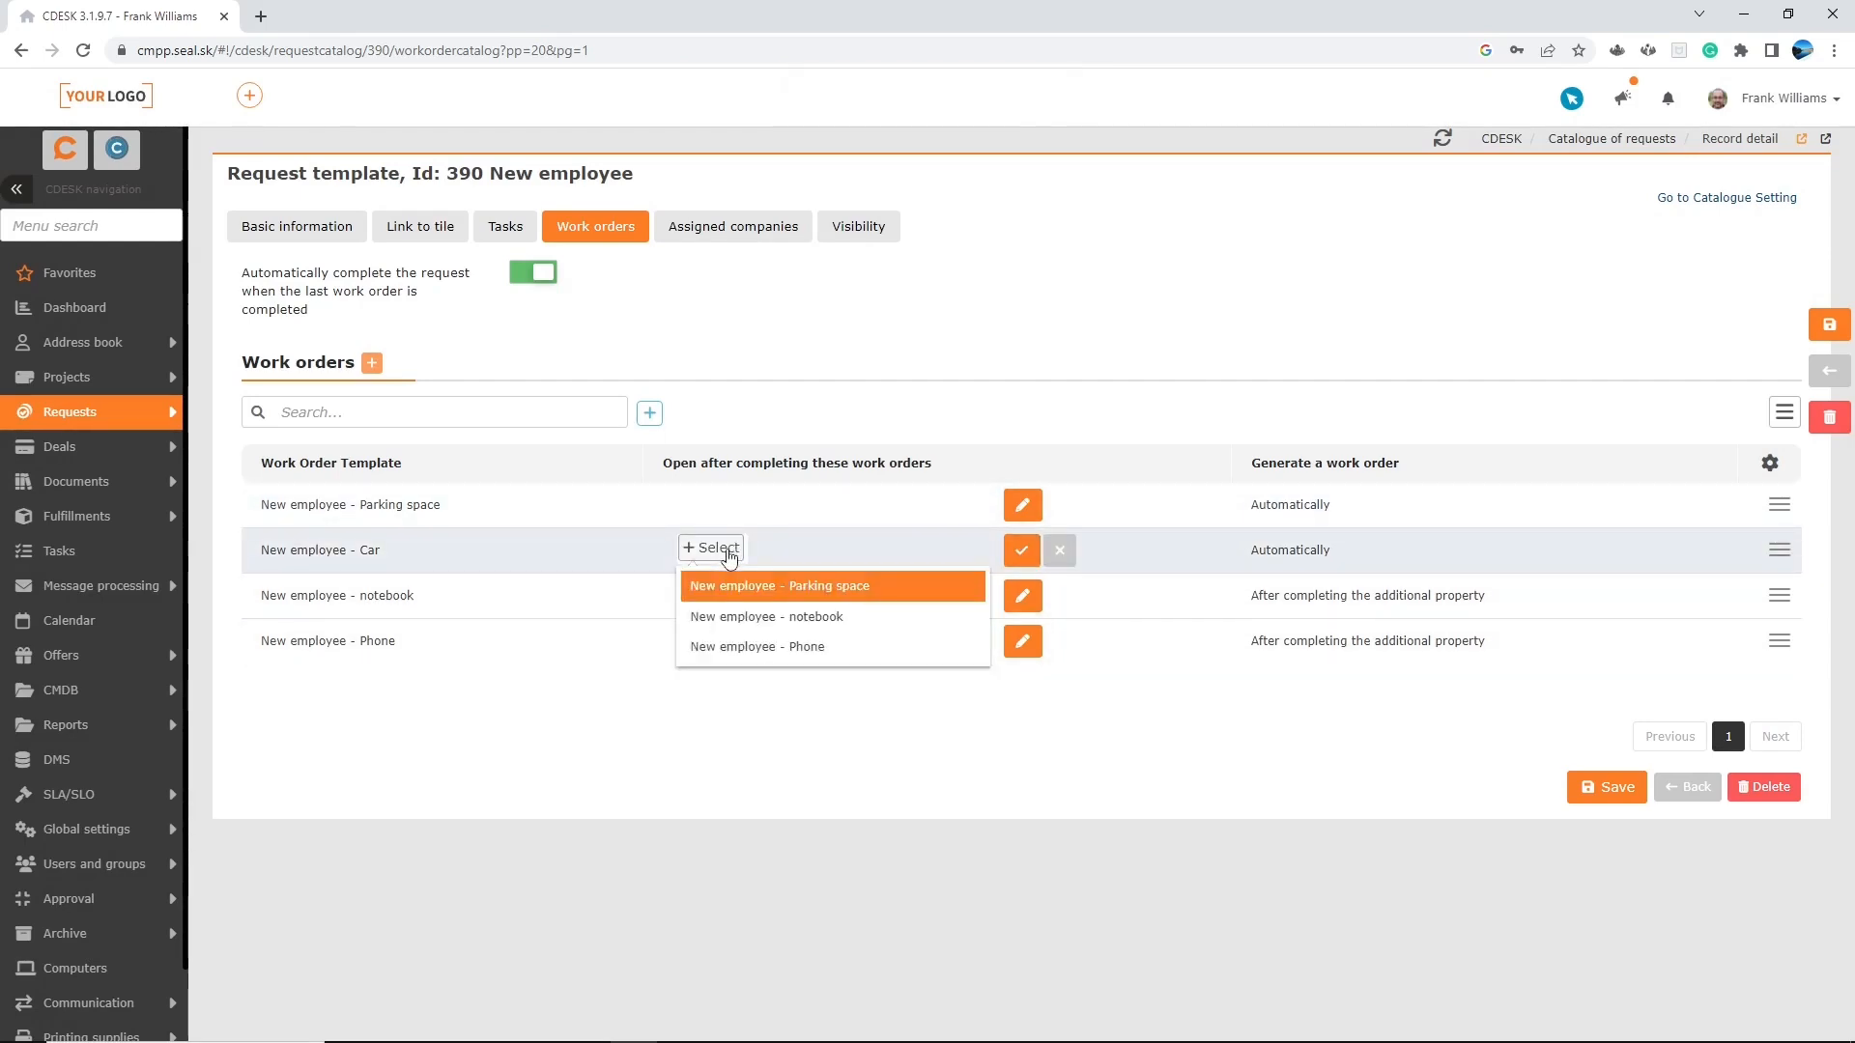
pyautogui.click(751, 586)
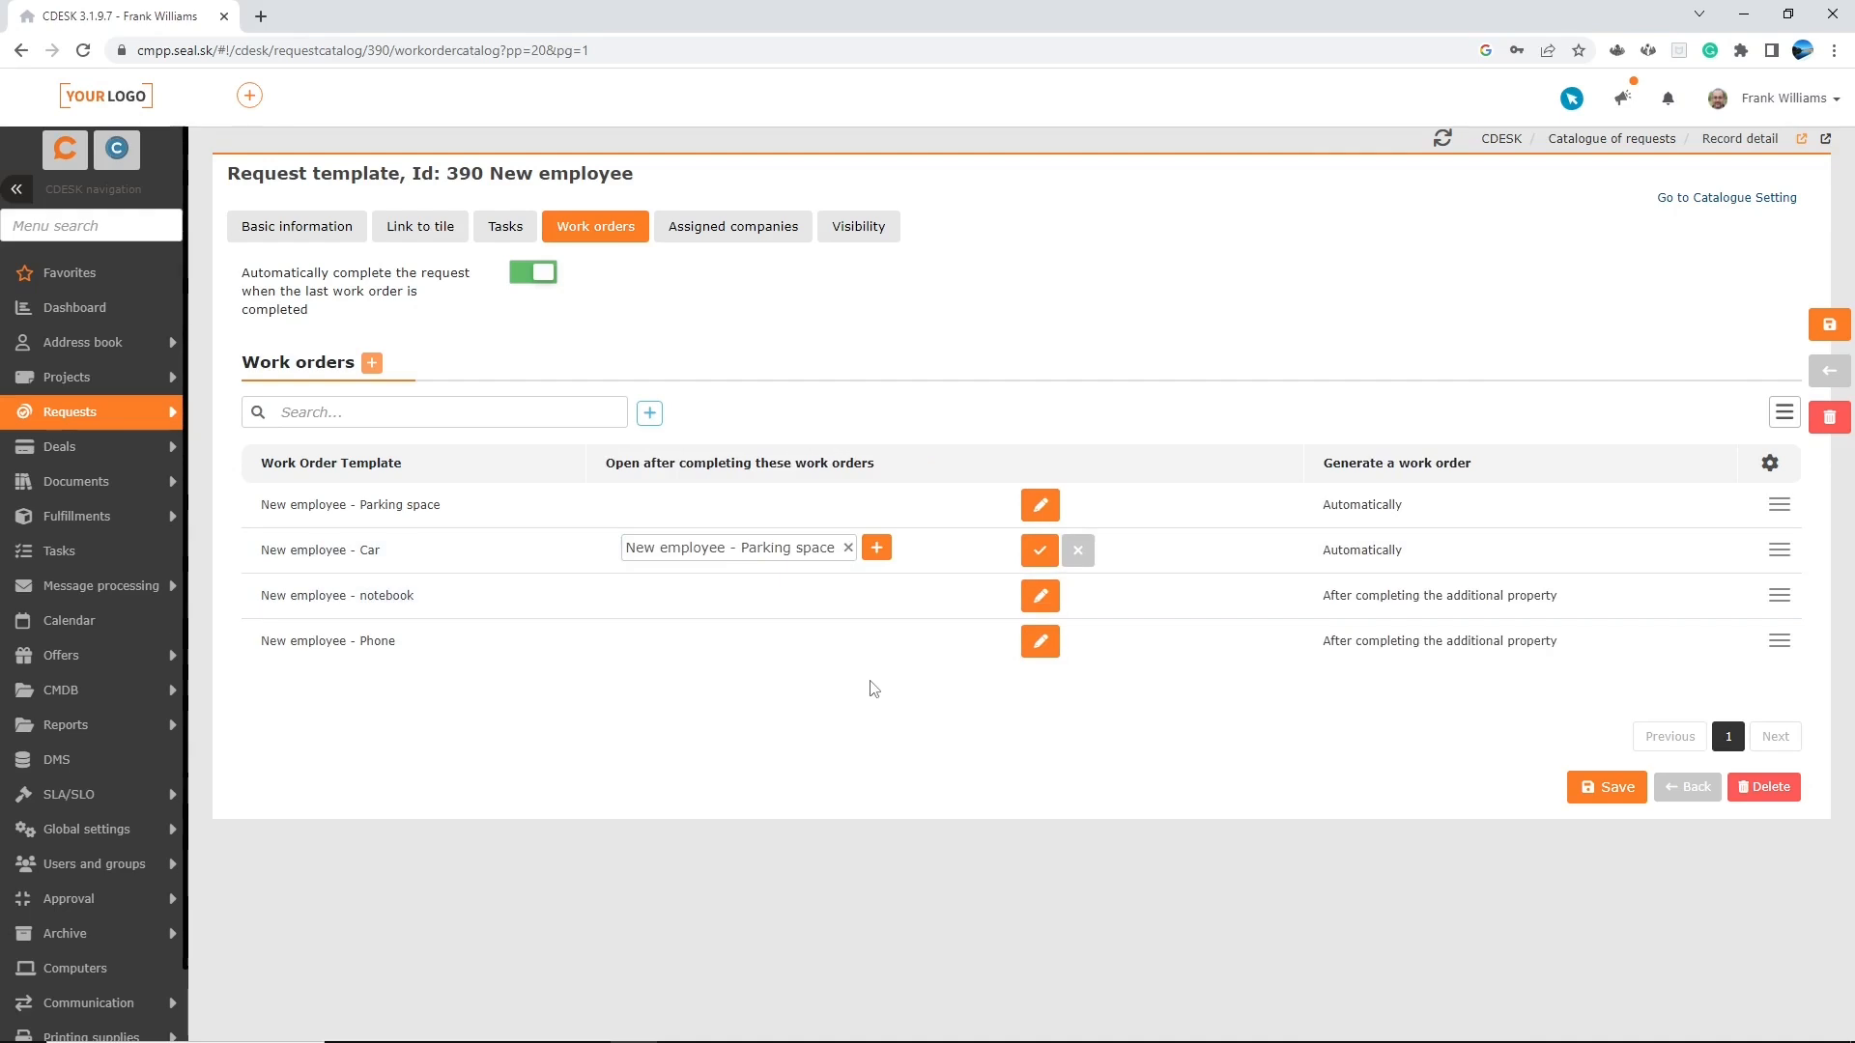
pyautogui.click(1022, 550)
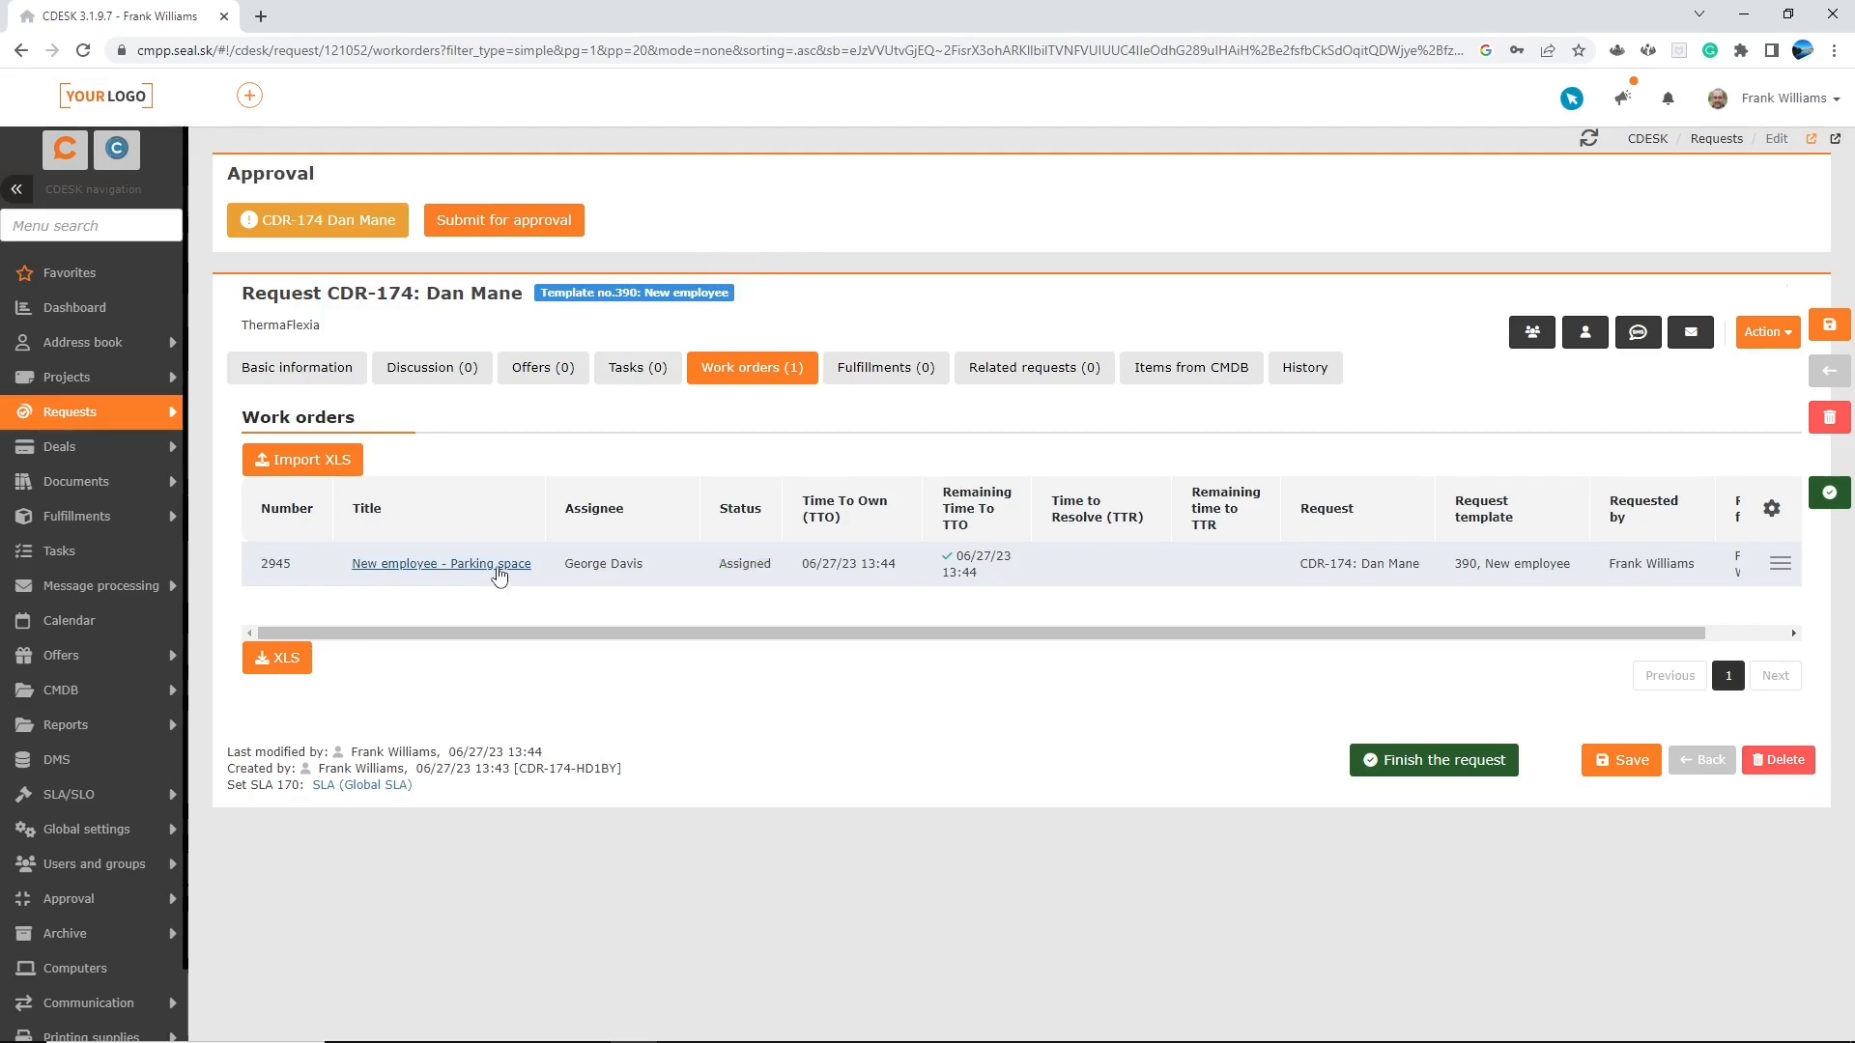
# Review the details of the "New employee - Parking space" work order in the new employee's request, and close it
pyautogui.click(498, 574)
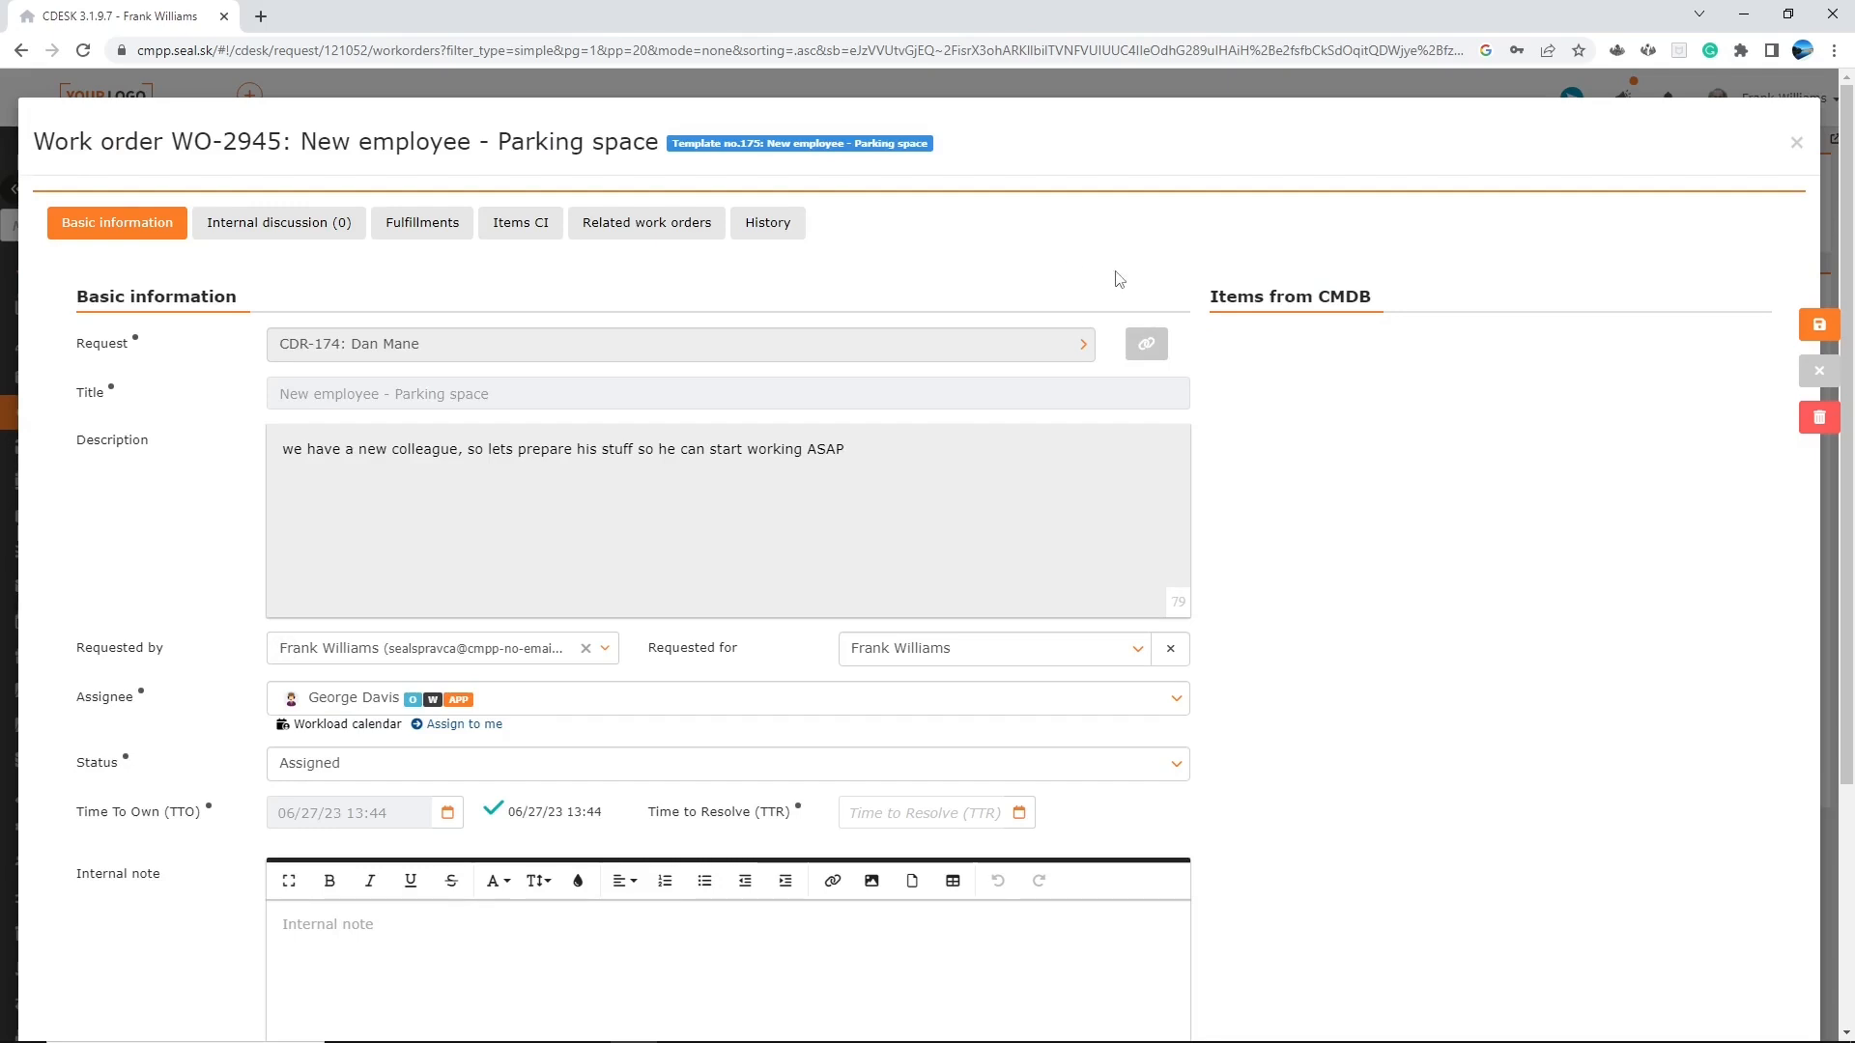
pyautogui.scroll(-3, 1254, 335)
pyautogui.scroll(3, 1260, 452)
pyautogui.click(1798, 144)
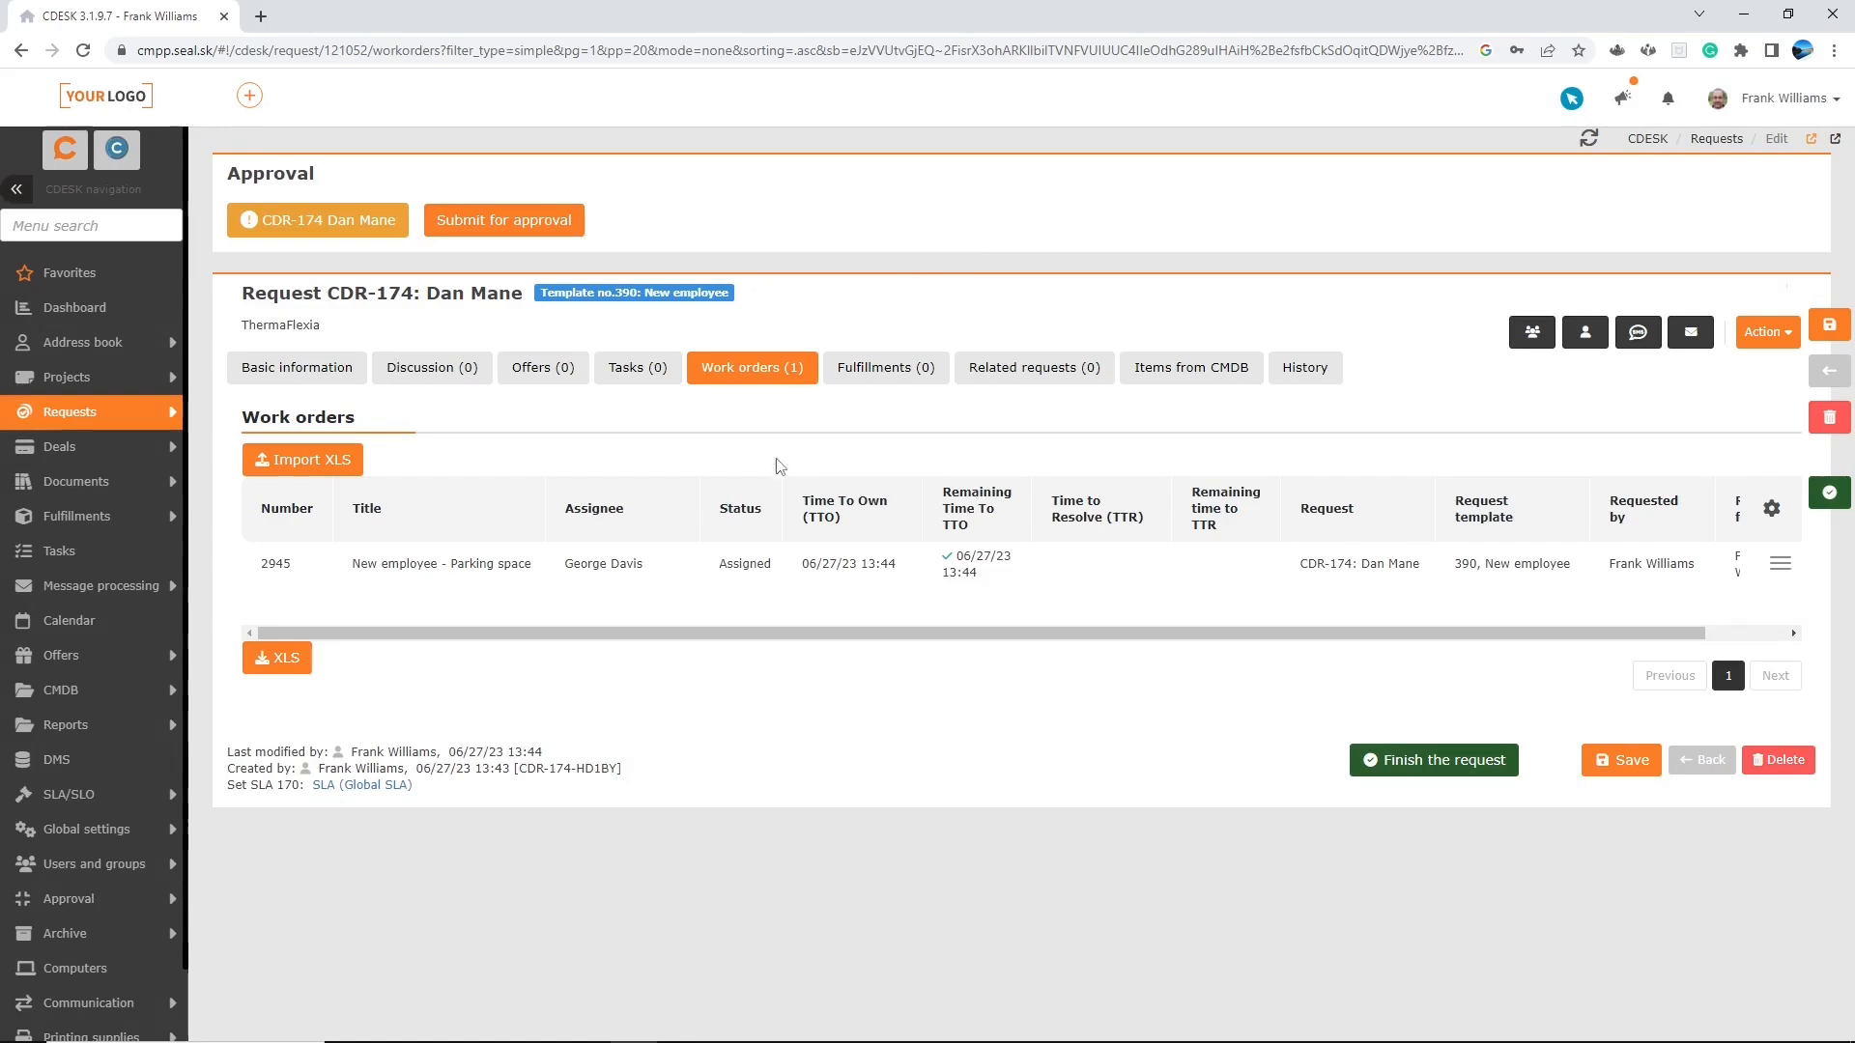